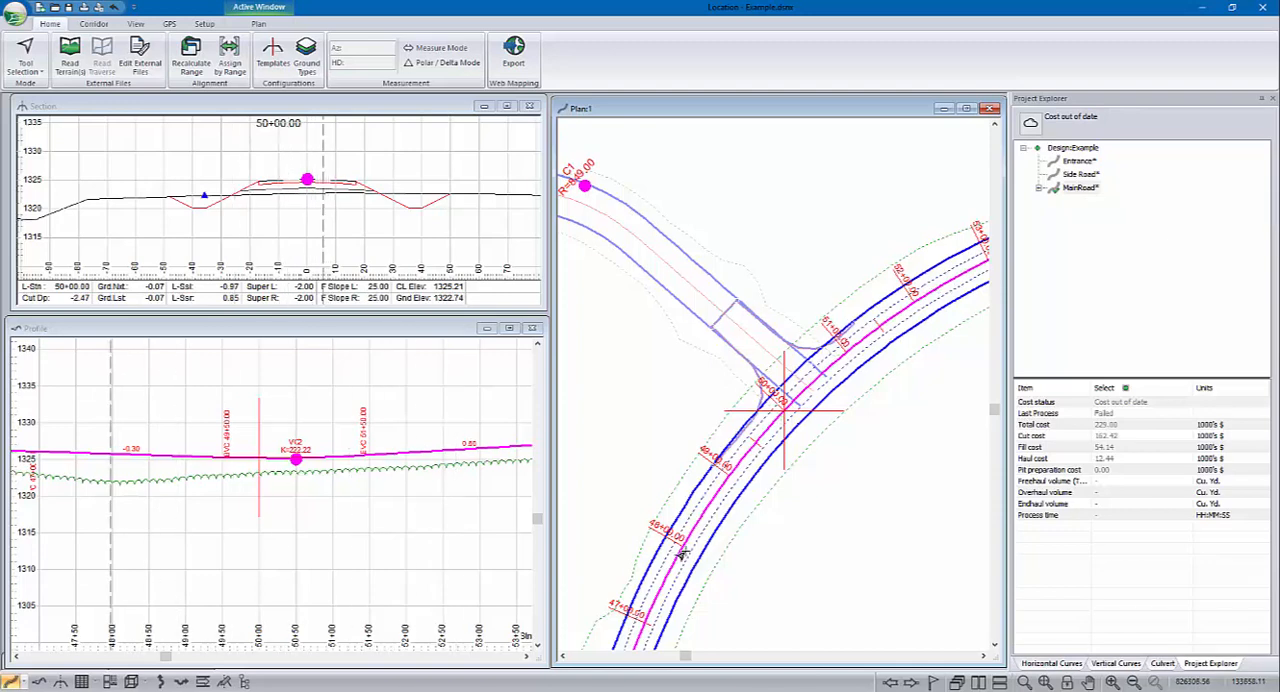
# Step: Set the Entrance alignment as current and examine its full profile and its plan layout around the intersection
pyautogui.rightClick(1080, 162)
pyautogui.click(1088, 164)
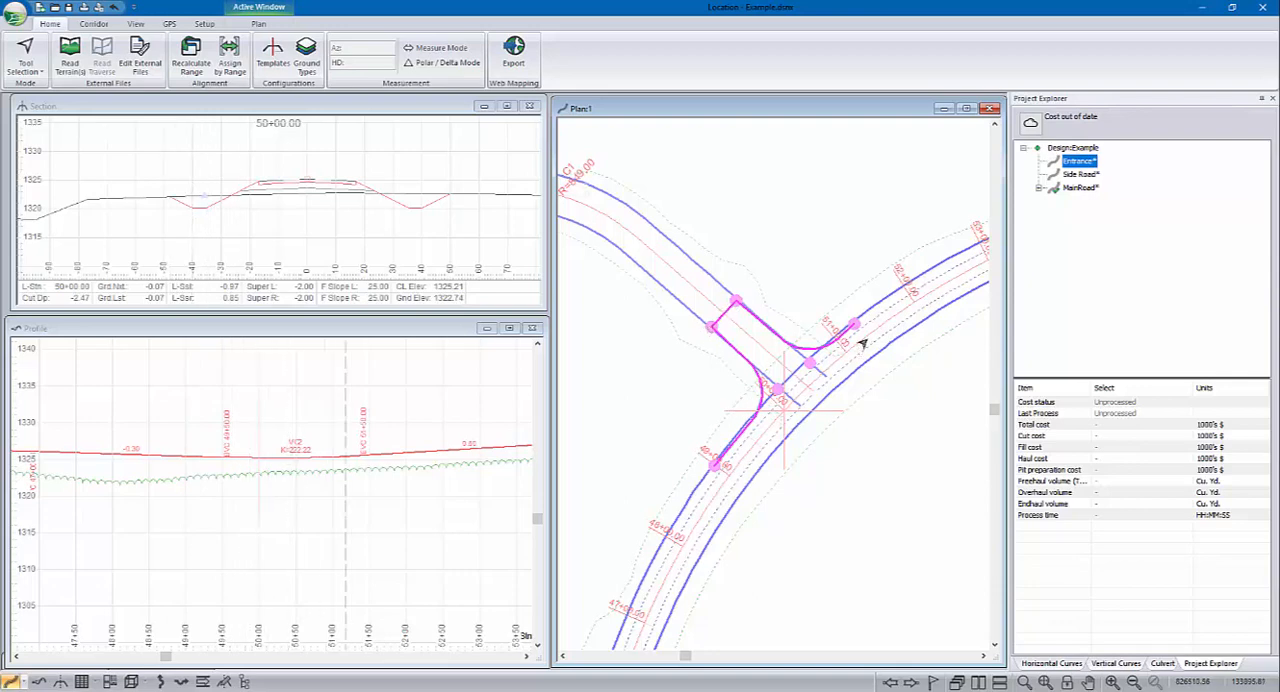
pyautogui.rightClick(1078, 167)
pyautogui.click(1100, 200)
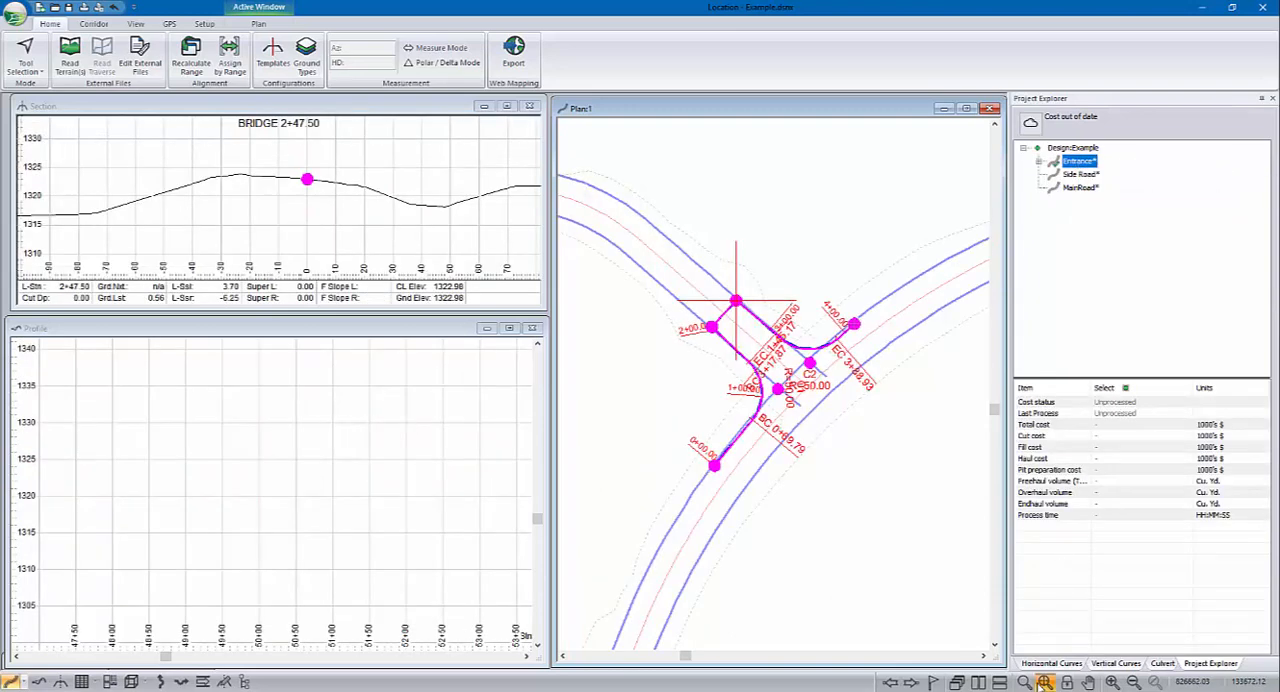
pyautogui.click(254, 456)
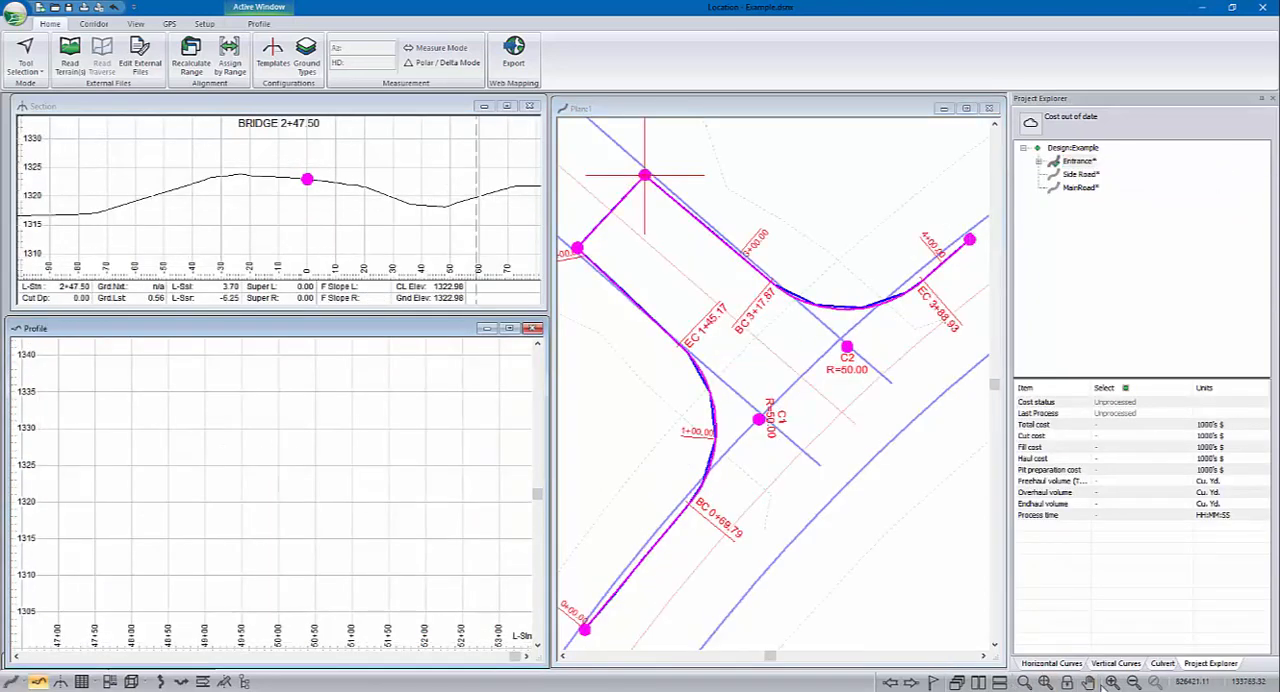
pyautogui.click(1025, 684)
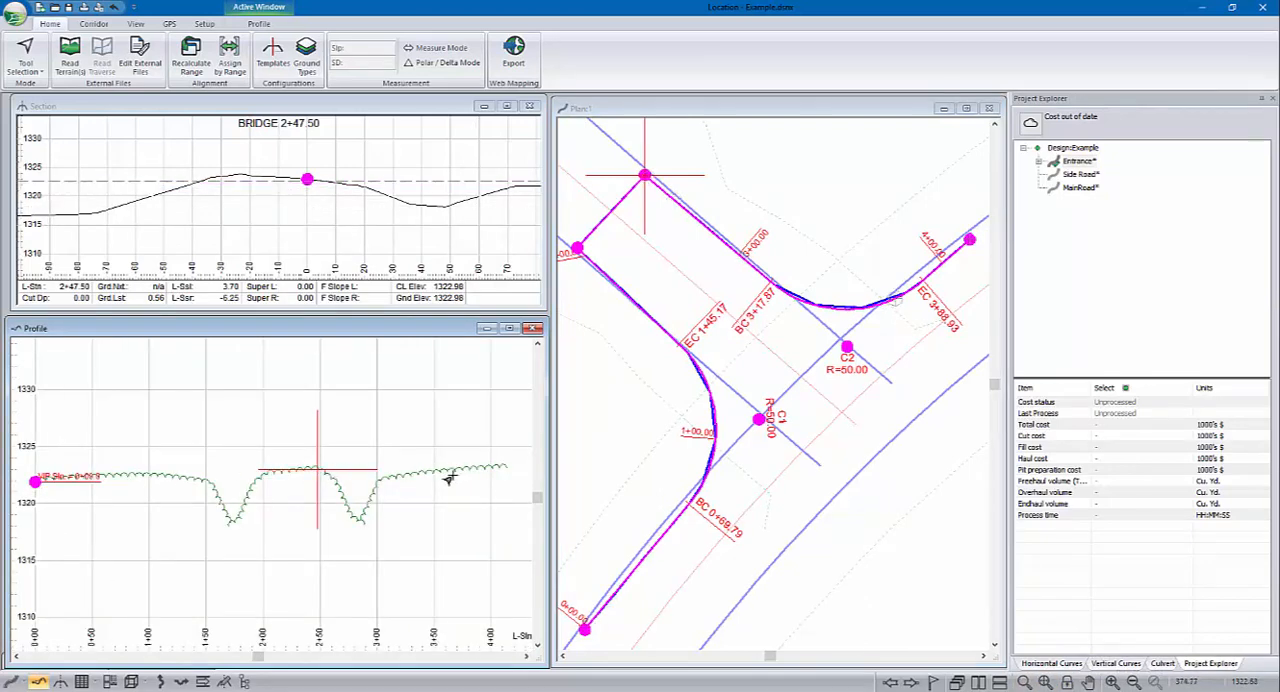
pyautogui.click(757, 110)
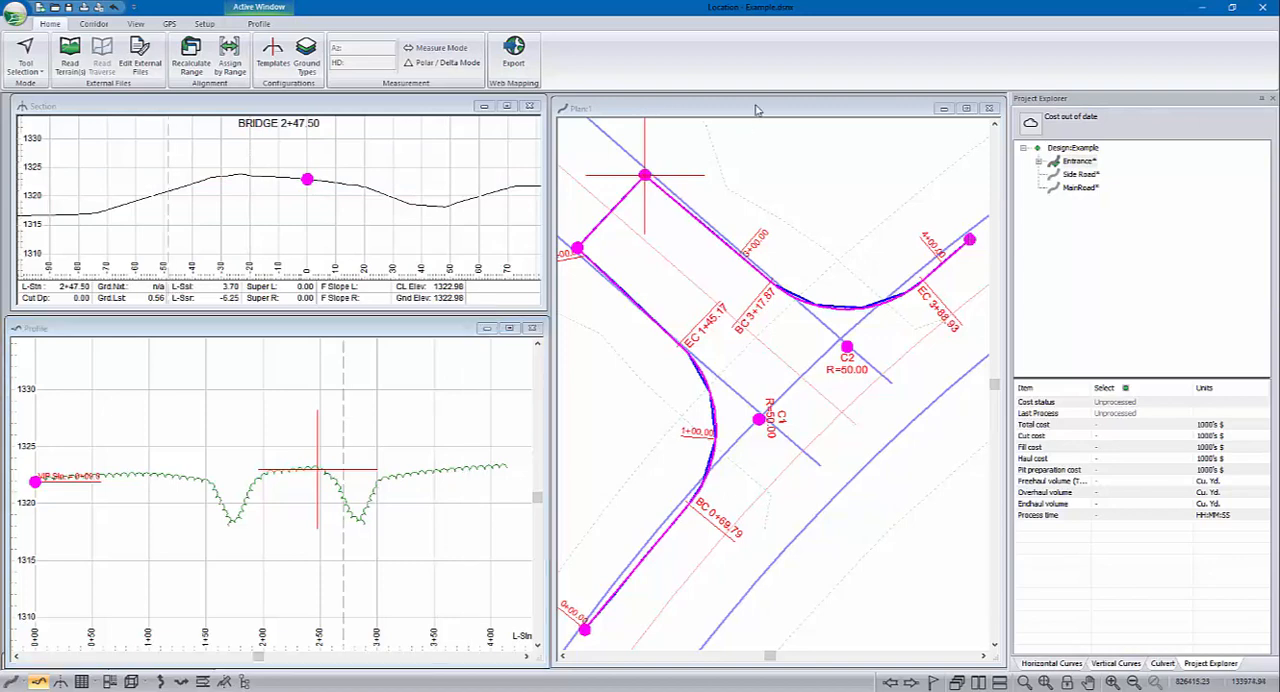
pyautogui.moveTo(807, 231); pyautogui.dragTo(834, 281, button='middle')
pyautogui.scroll(-2, 789, 256)
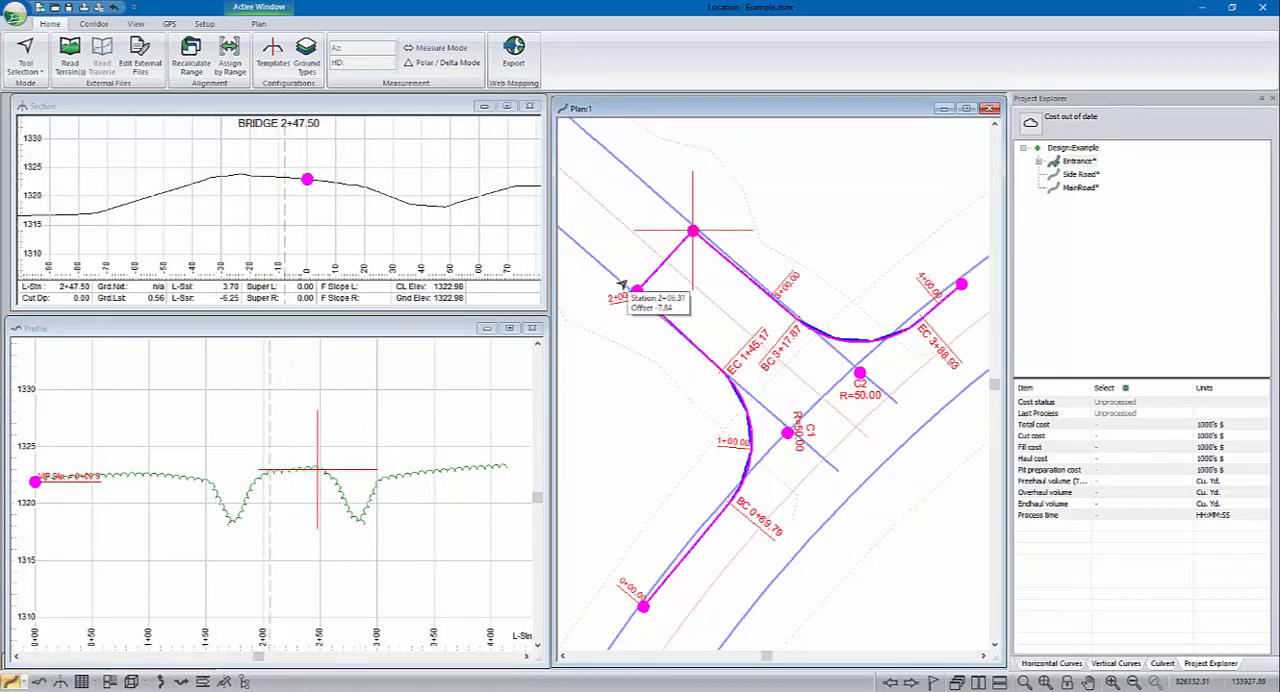
# Step: Set the MainRoad alignment as current and fit its entire profile in the Profile window
pyautogui.click(1080, 187)
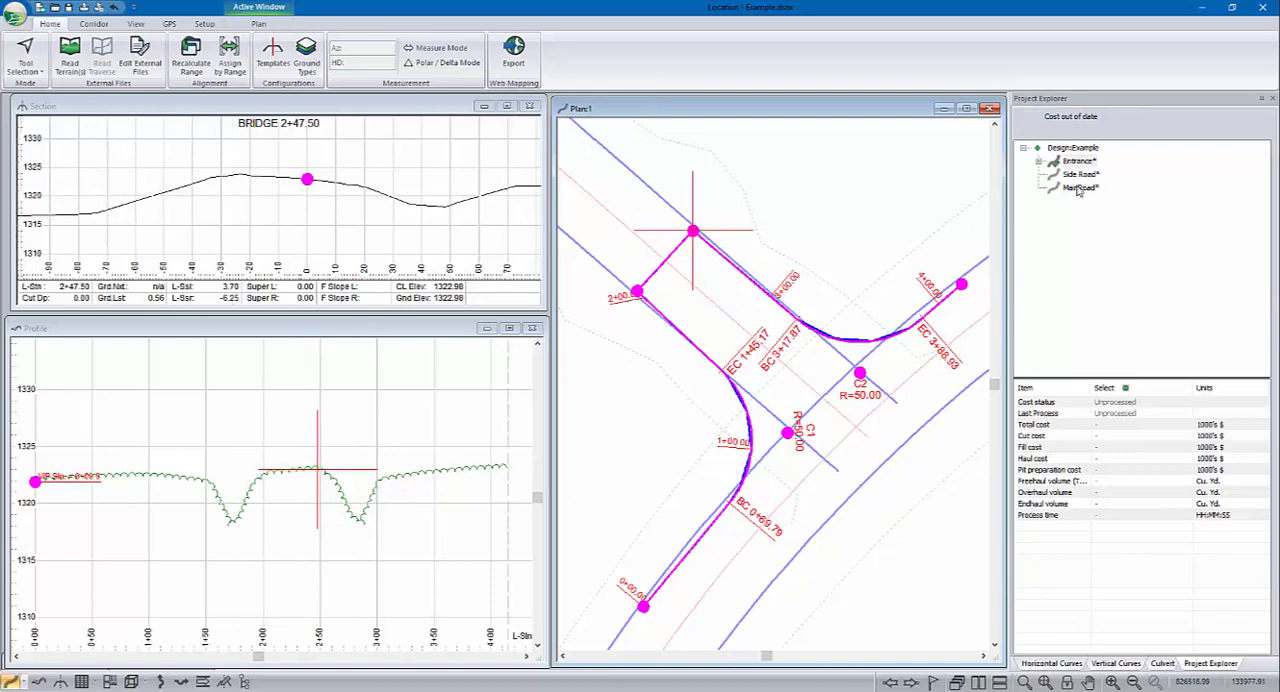
pyautogui.rightClick(1080, 188)
pyautogui.click(1118, 223)
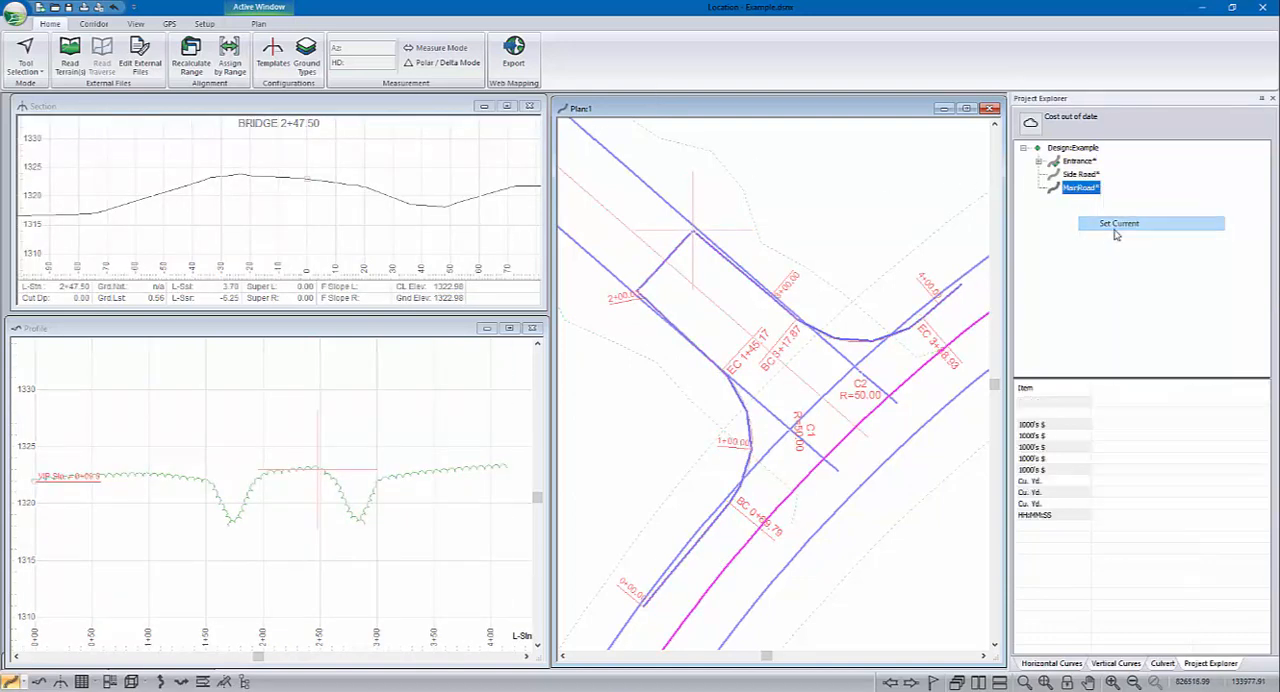
pyautogui.click(268, 108)
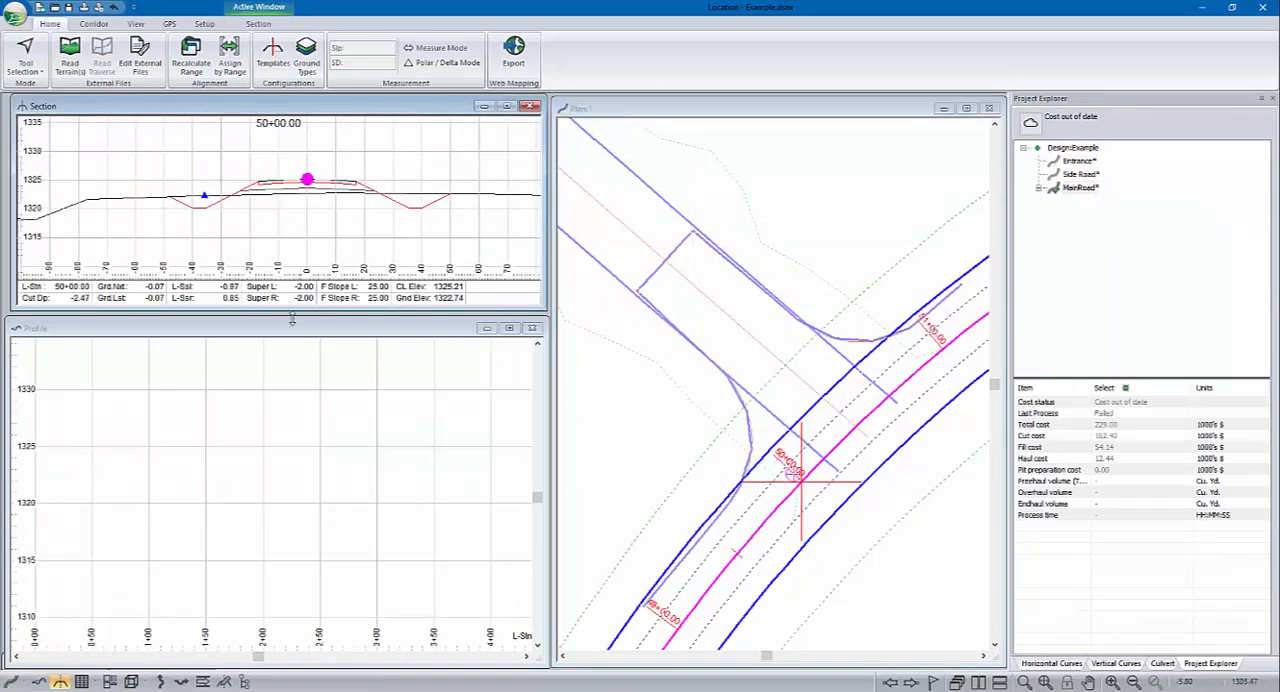
pyautogui.click(296, 336)
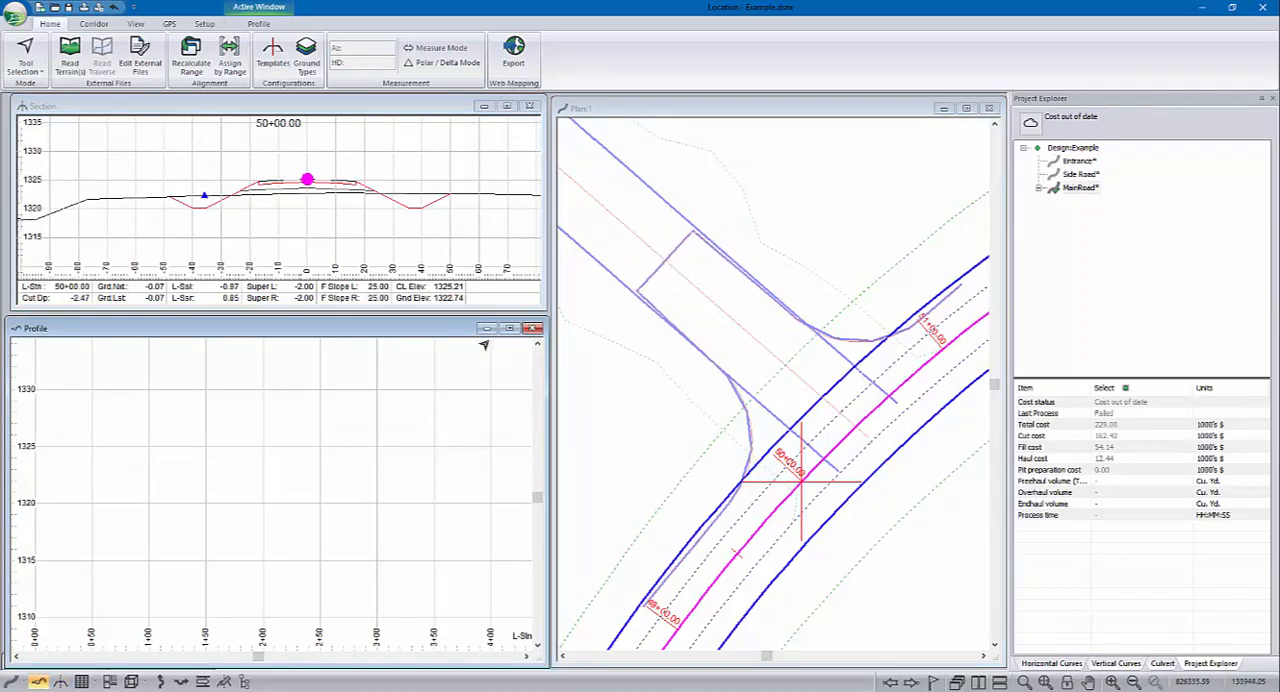
pyautogui.click(1044, 681)
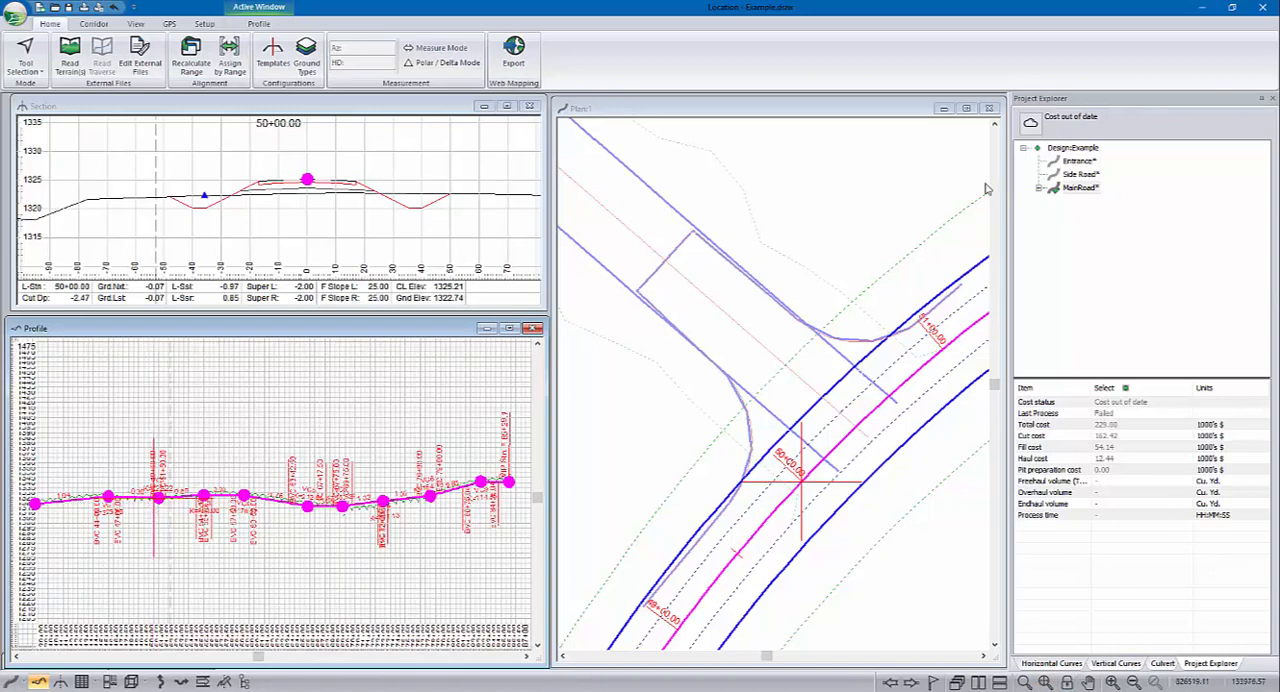
# Step: Review the MainRoad alignment's reference feature definition in its properties, checking RF 1 and its reference terrain
pyautogui.click(95, 26)
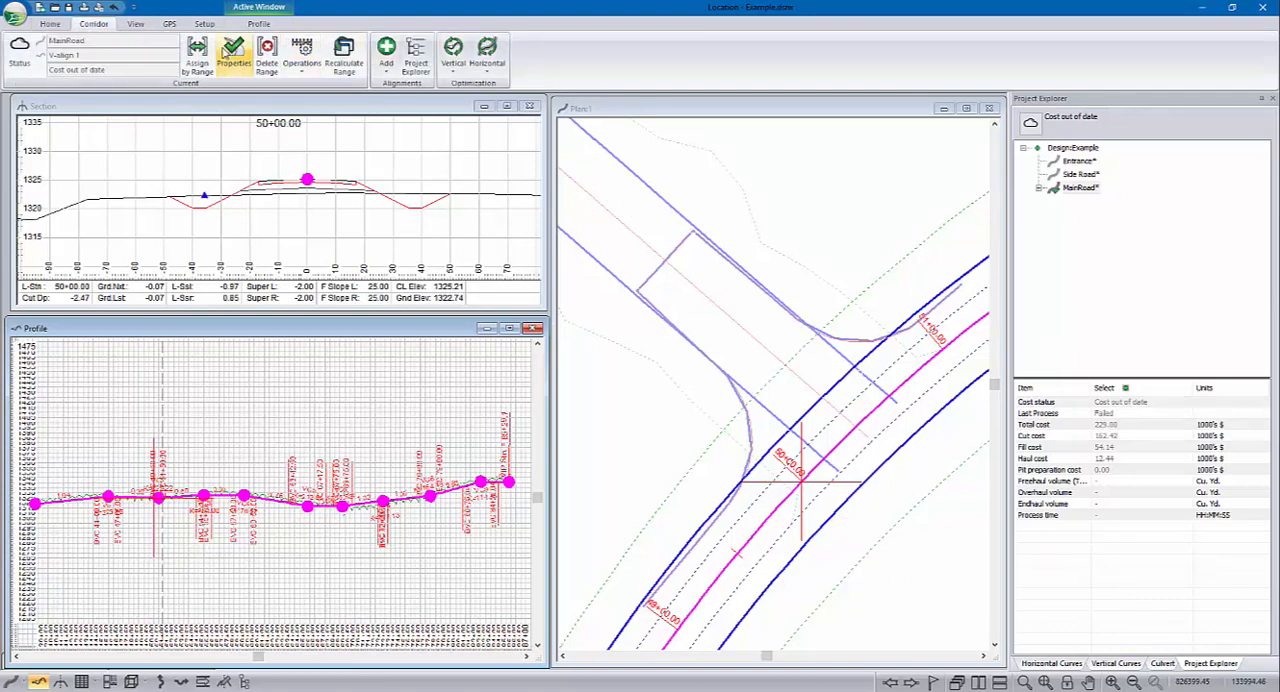
pyautogui.click(233, 52)
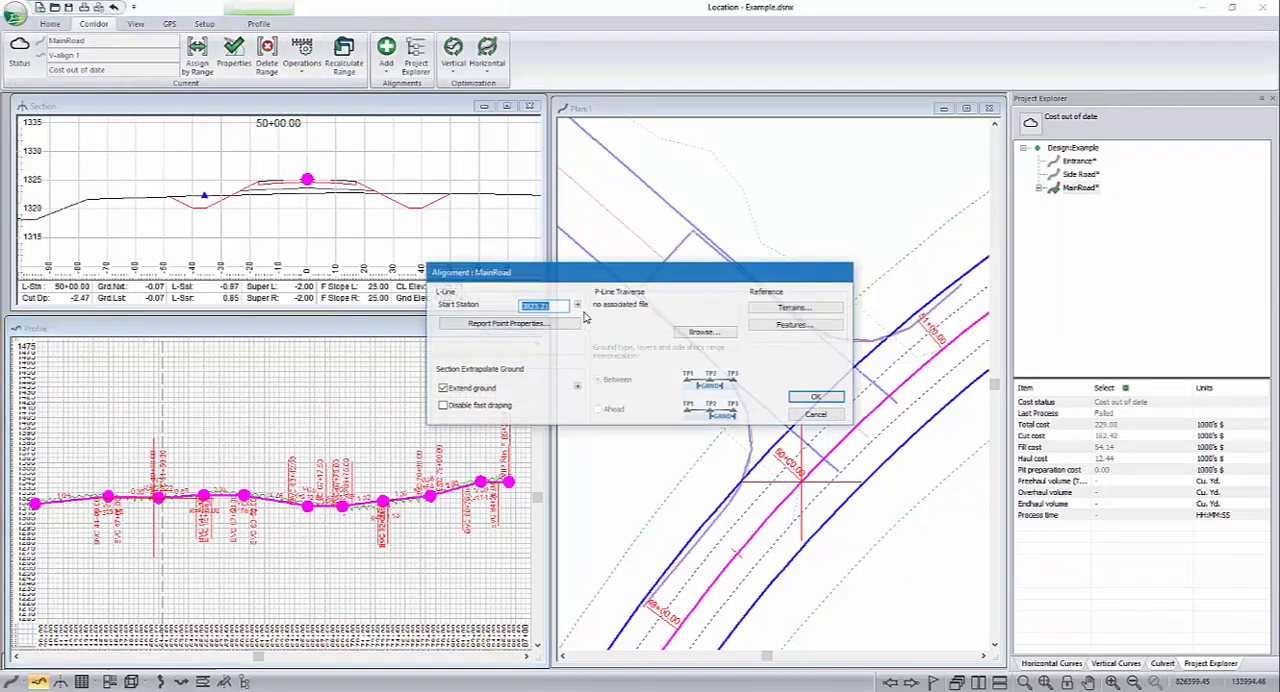
pyautogui.click(797, 325)
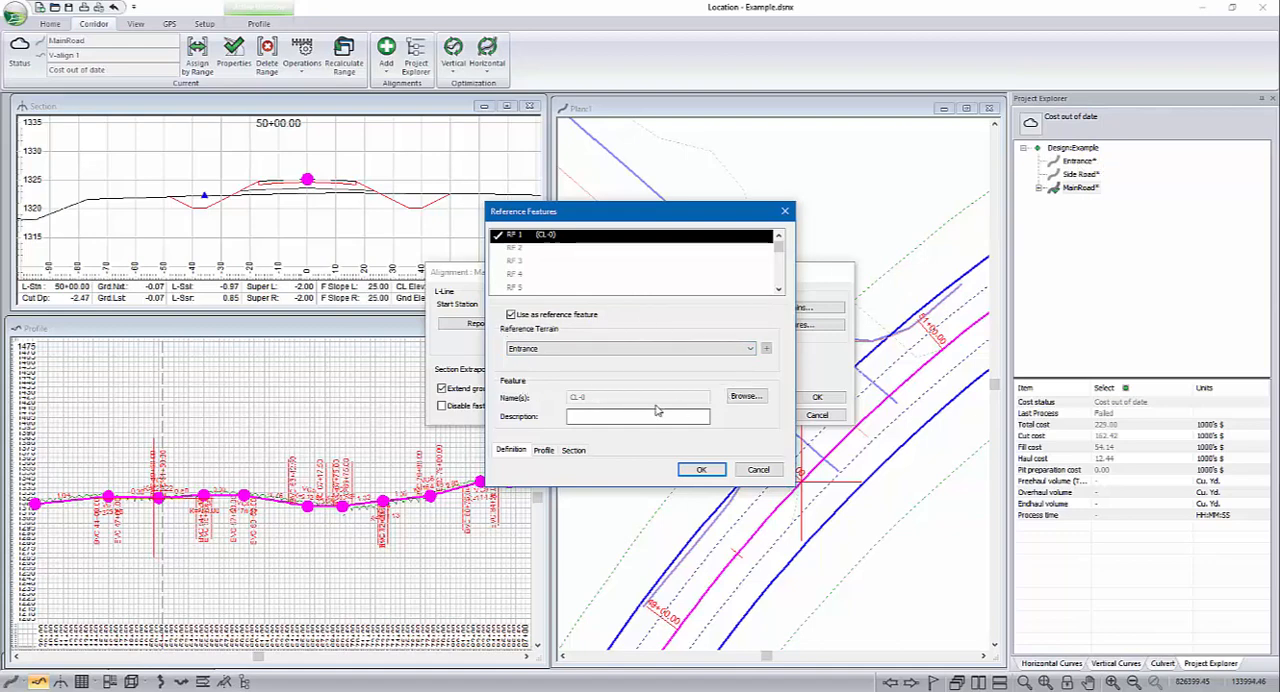
pyautogui.click(702, 471)
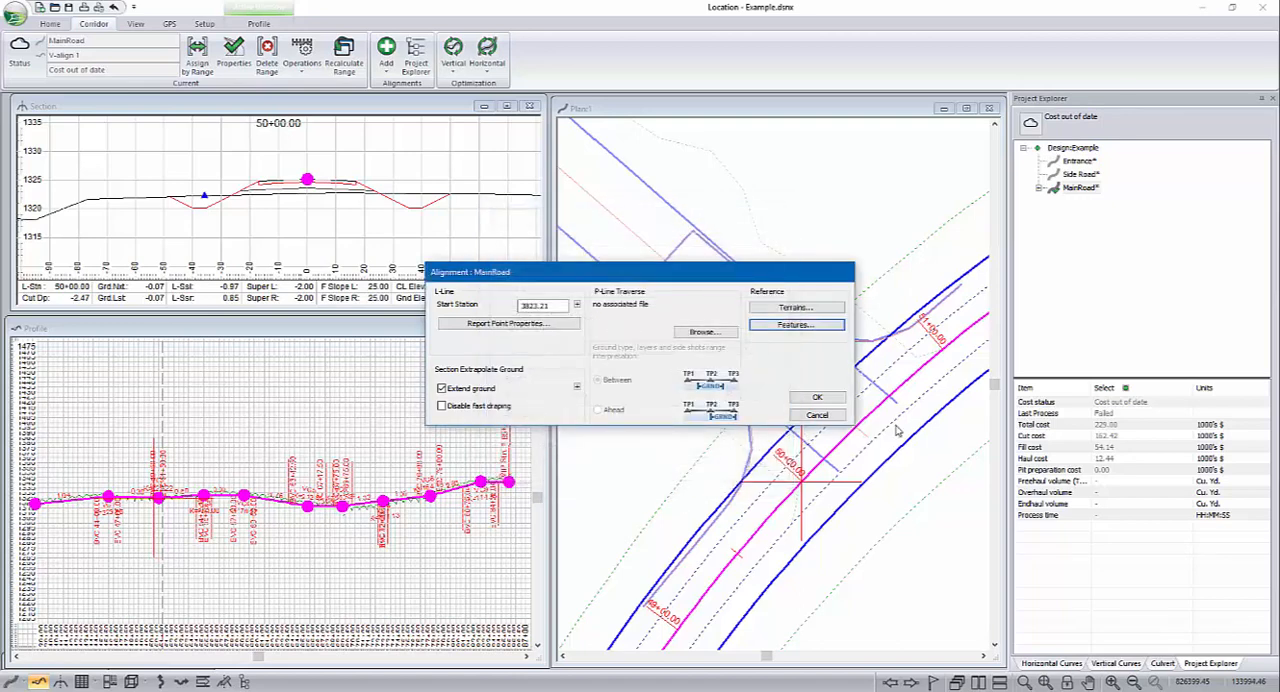
pyautogui.click(806, 413)
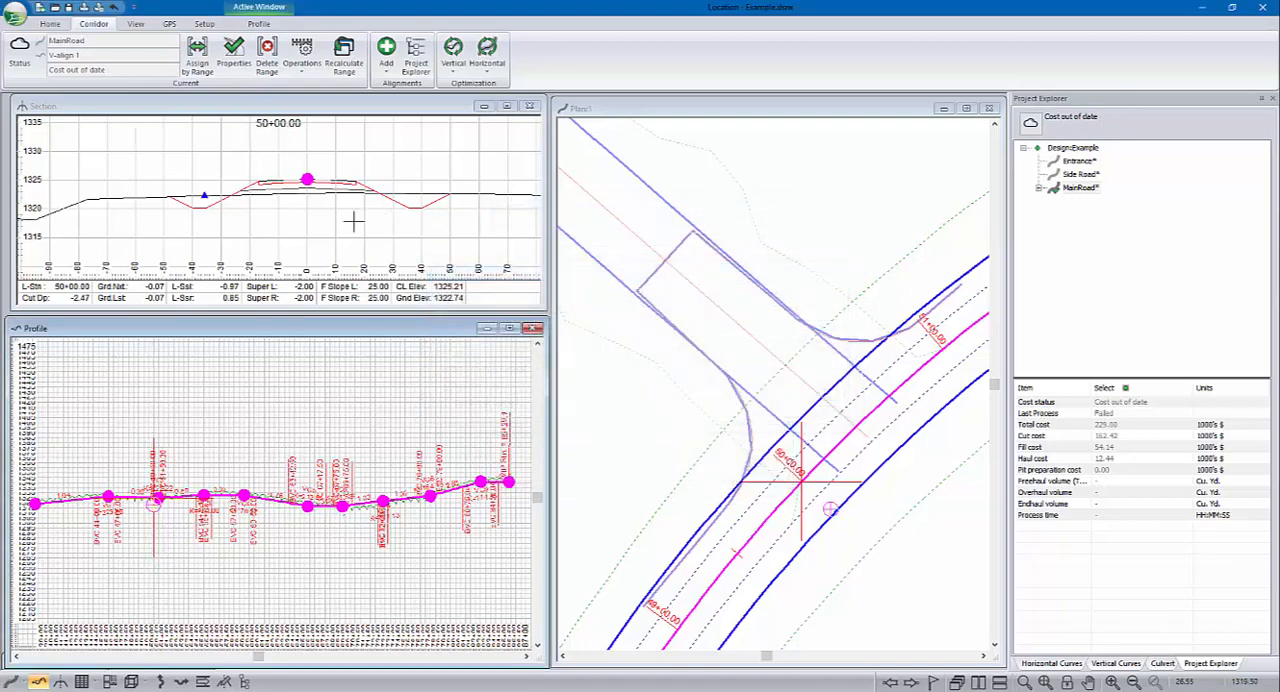
# Step: Review the Section window's reference feature display settings for RF 1, including its intersection symbol, color and labels
pyautogui.rightClick(284, 155)
pyautogui.click(343, 284)
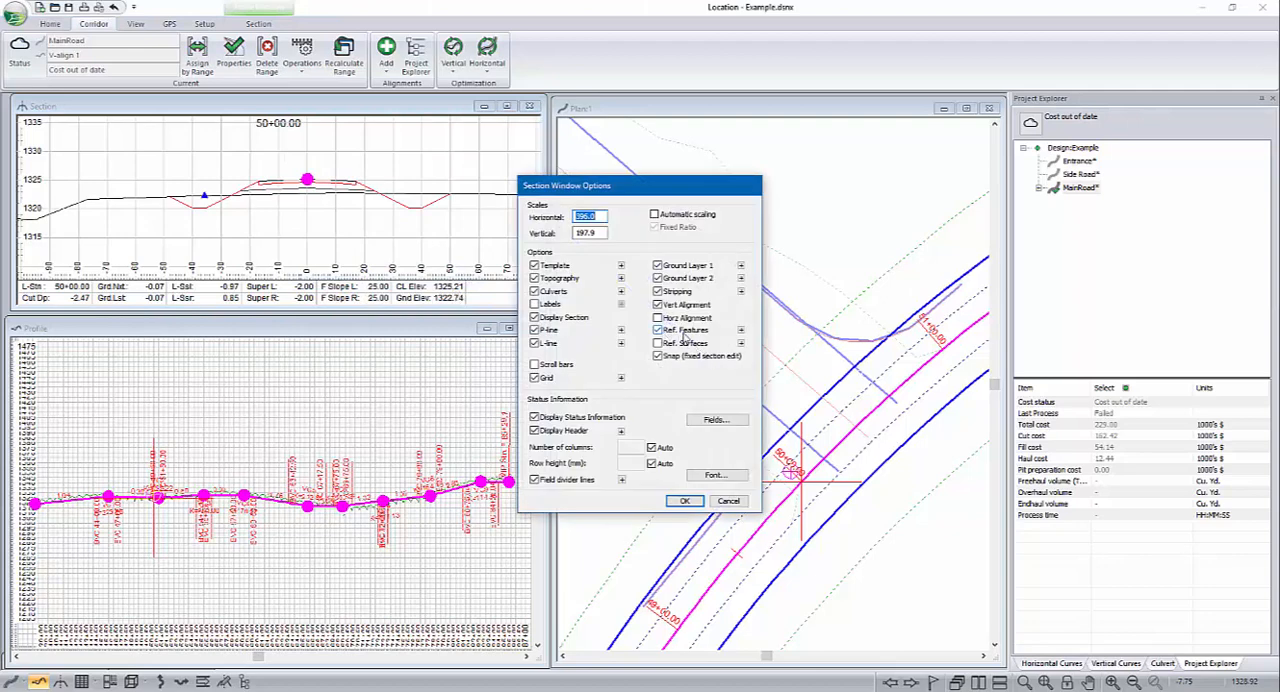
pyautogui.click(740, 330)
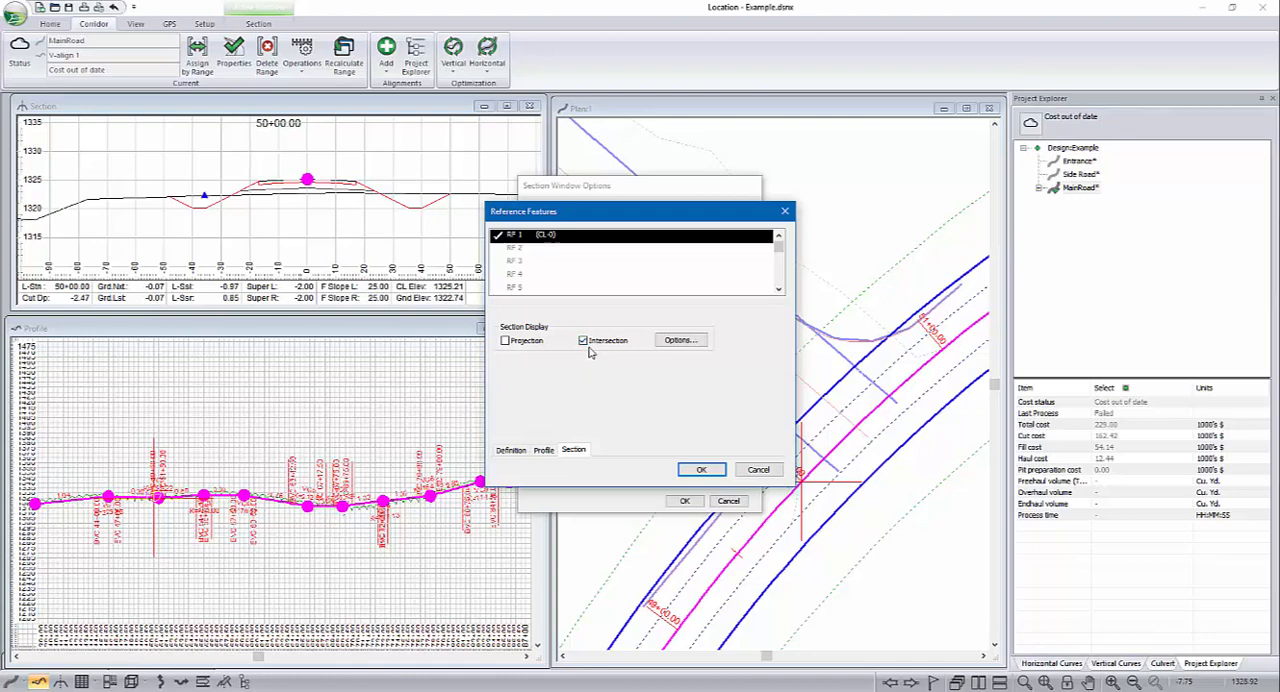
pyautogui.click(692, 345)
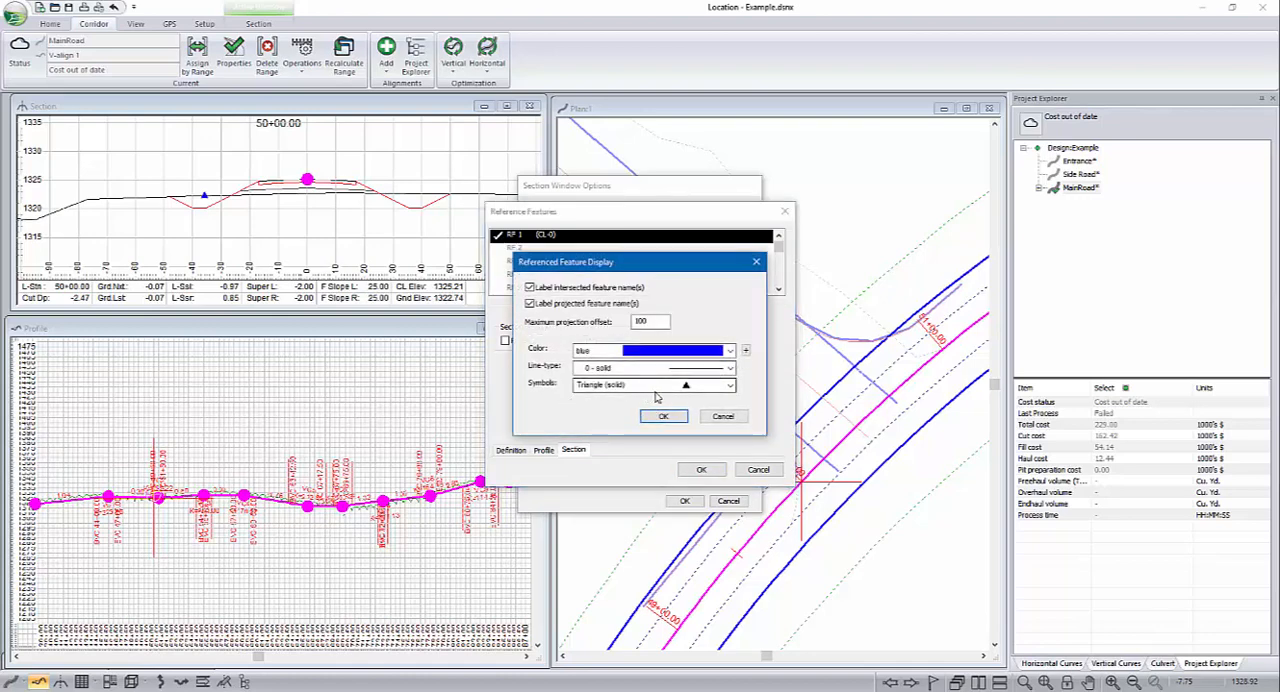
pyautogui.click(664, 417)
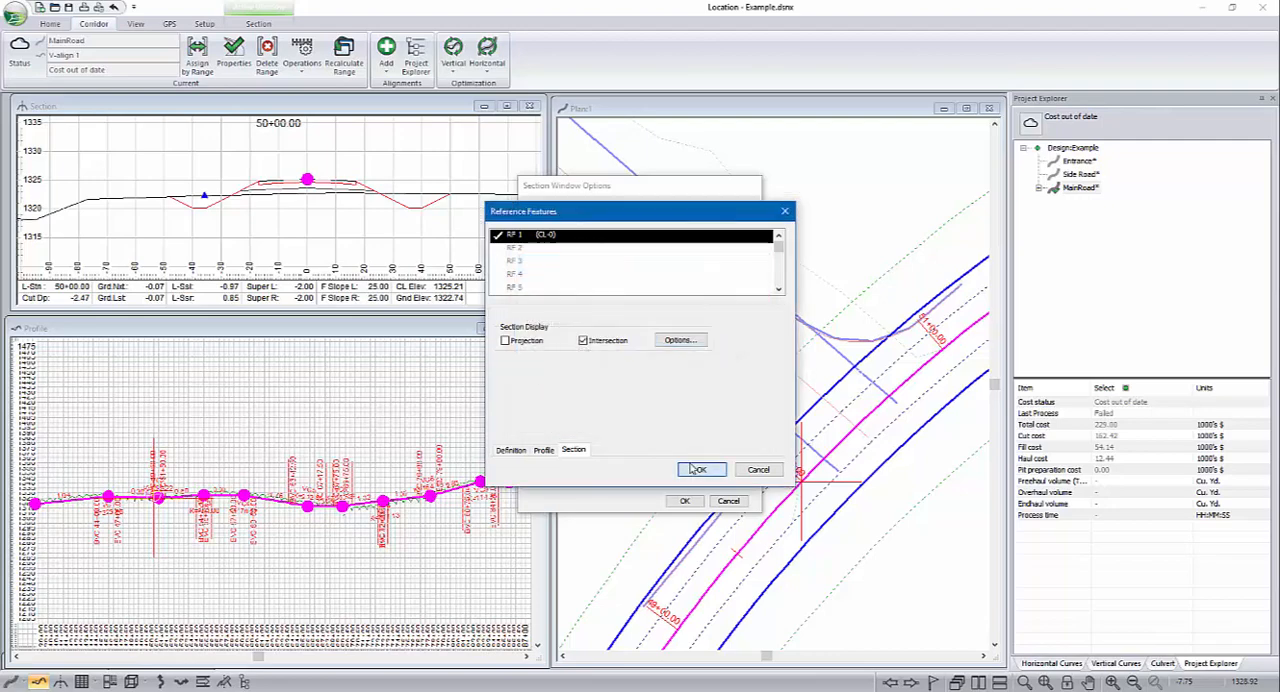
pyautogui.click(698, 469)
pyautogui.click(685, 501)
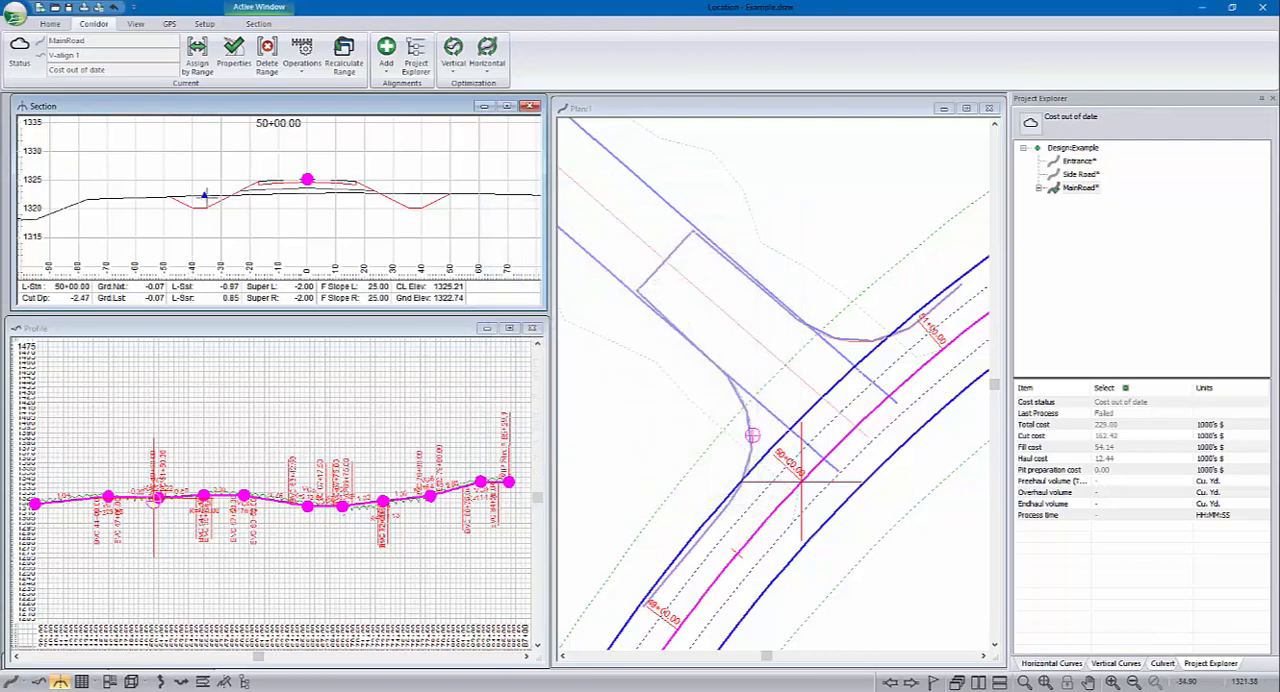
# Step: Step along MainRoad through stations 50+40 and 50+60 to 50+80, examining the reference feature marker in each cross section
pyautogui.click(840, 447)
pyautogui.click(858, 428)
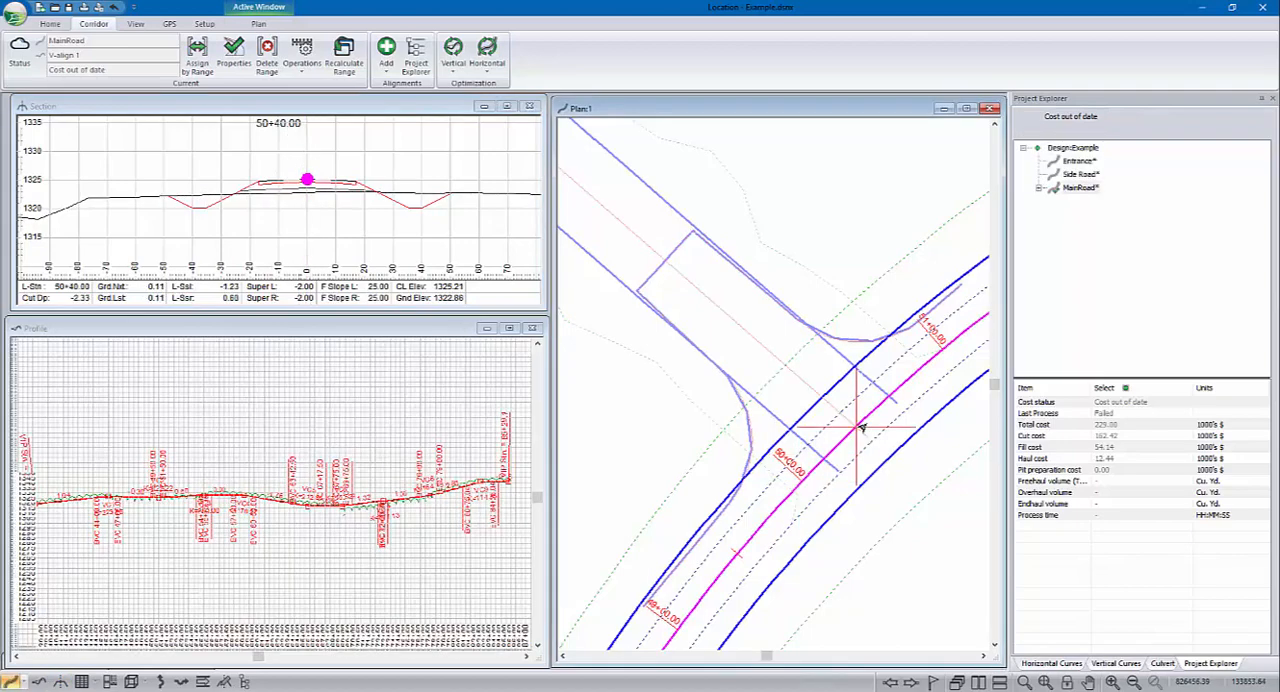
pyautogui.click(884, 398)
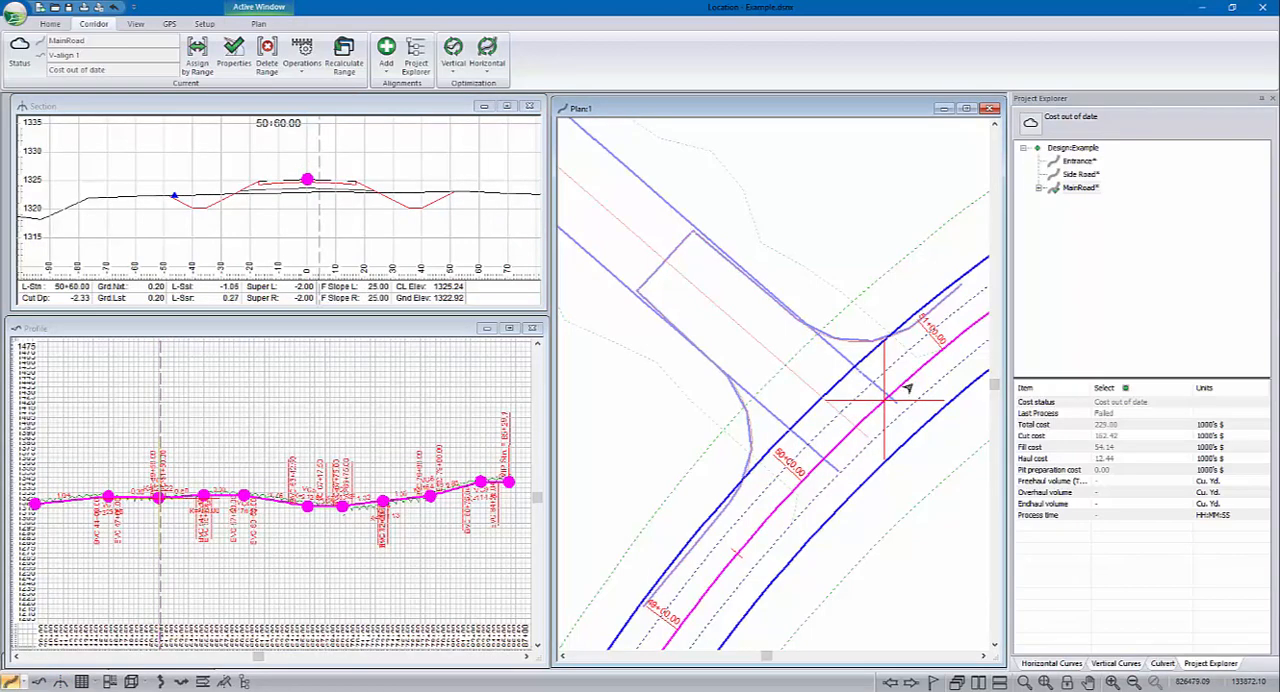
pyautogui.click(910, 375)
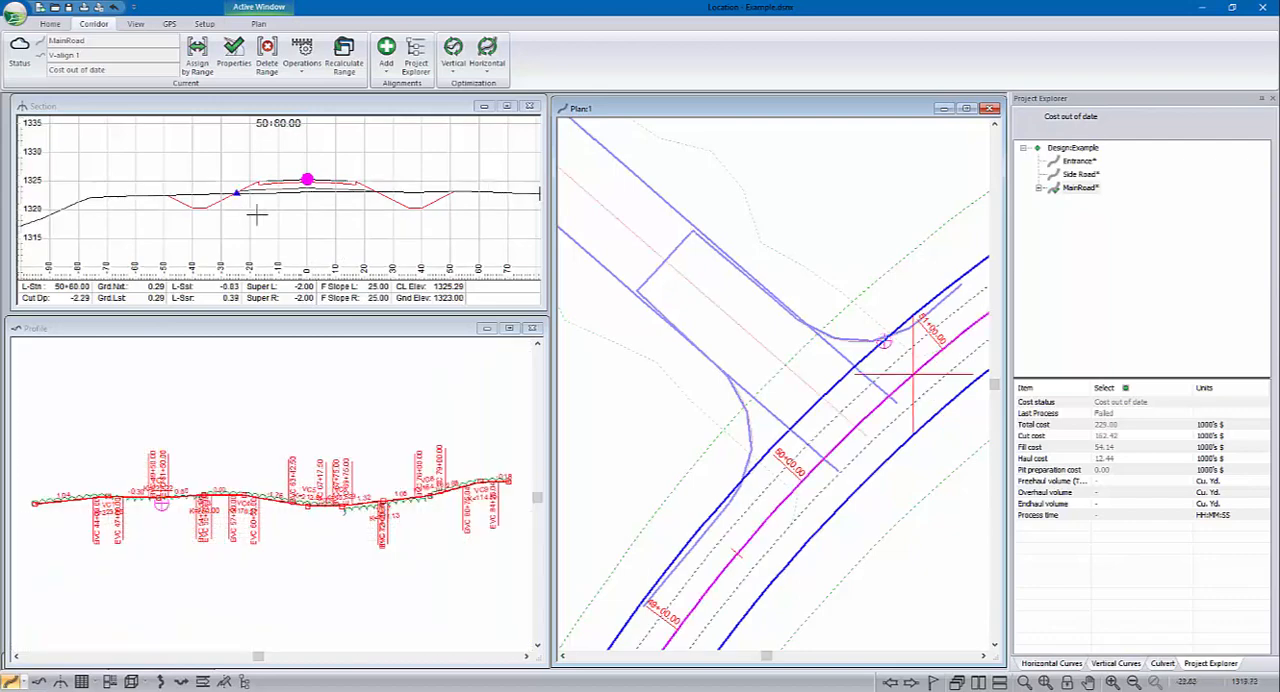
pyautogui.click(300, 218)
pyautogui.scroll(-3, 300, 218)
pyautogui.moveTo(274, 174); pyautogui.dragTo(277, 176, button='middle')
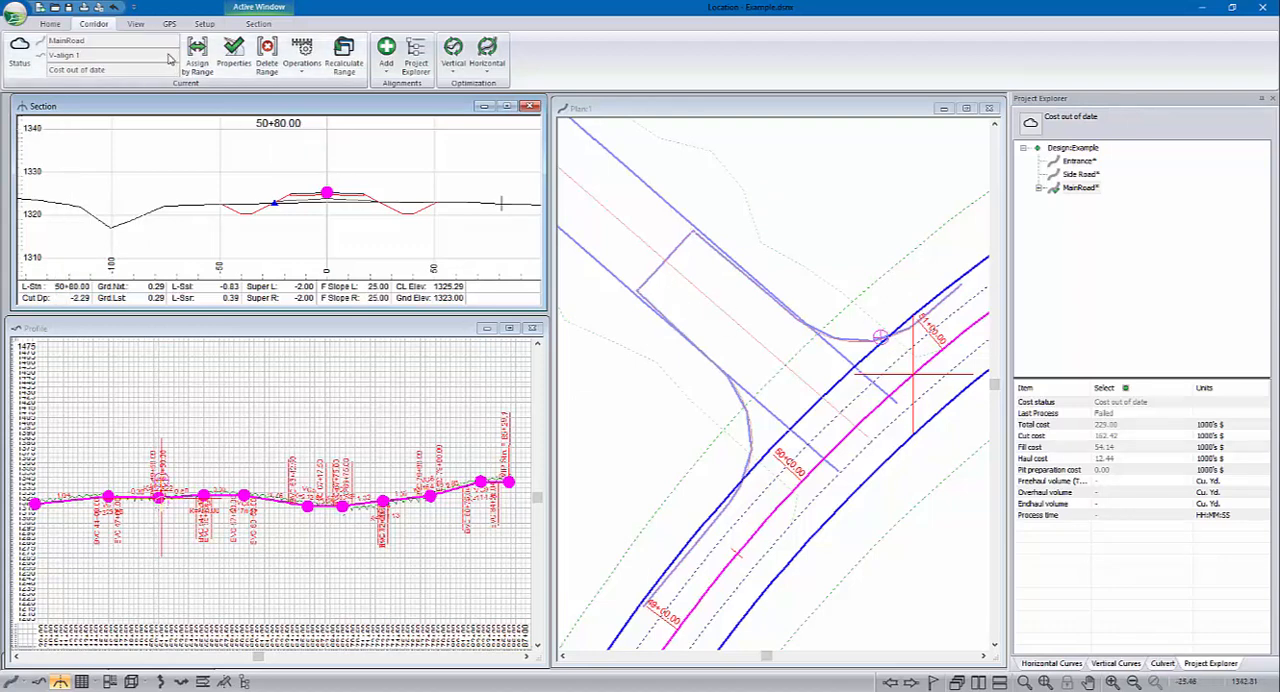
# Step: Copy the Driveway Entrance-left component from Misc. Components in the Template Editor
pyautogui.click(49, 23)
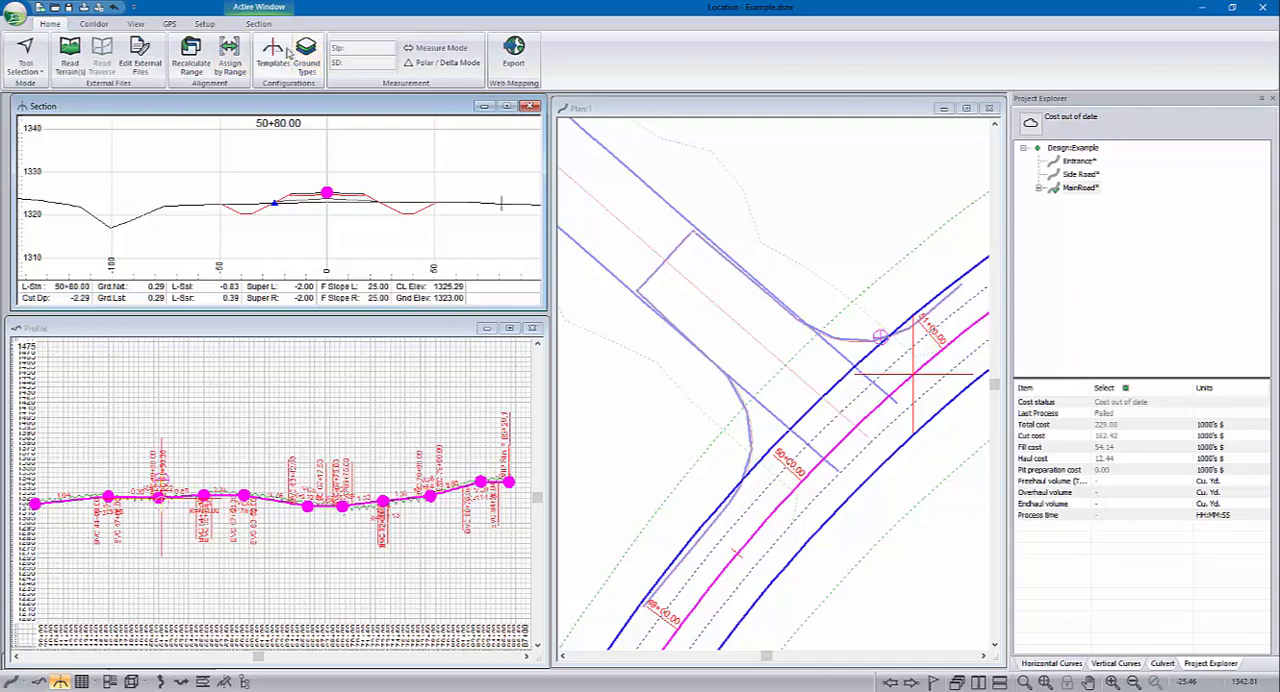
pyautogui.click(272, 52)
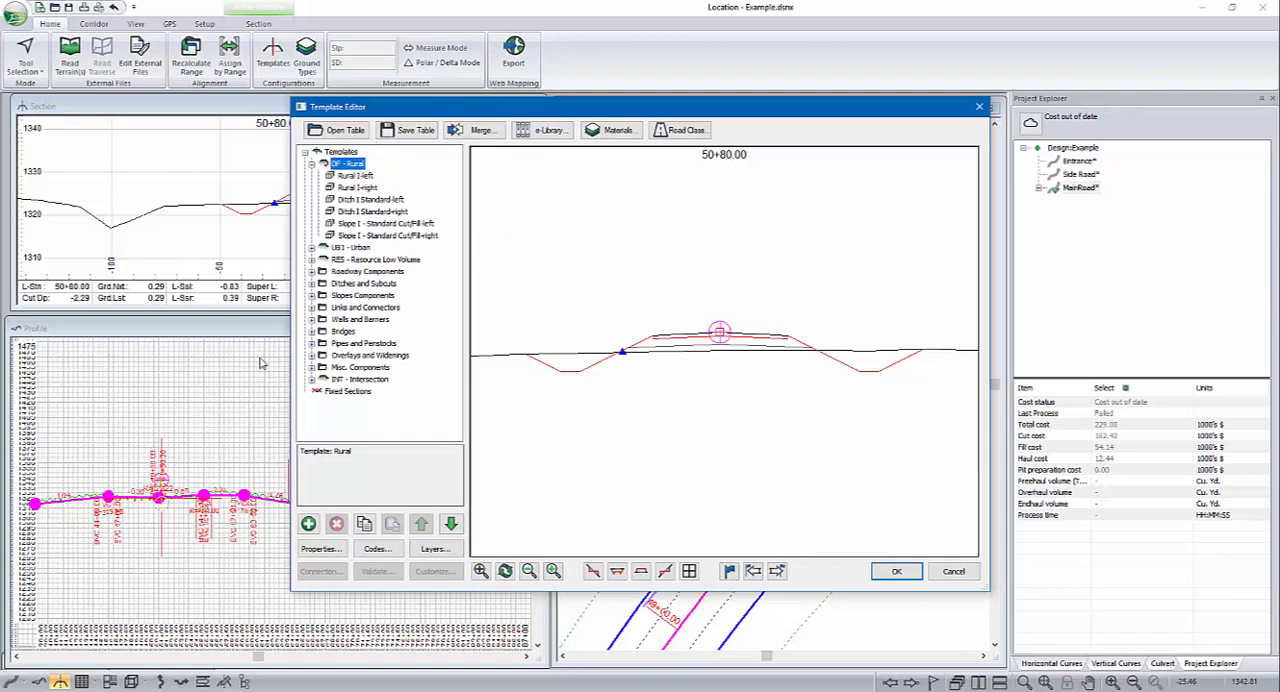
pyautogui.click(312, 368)
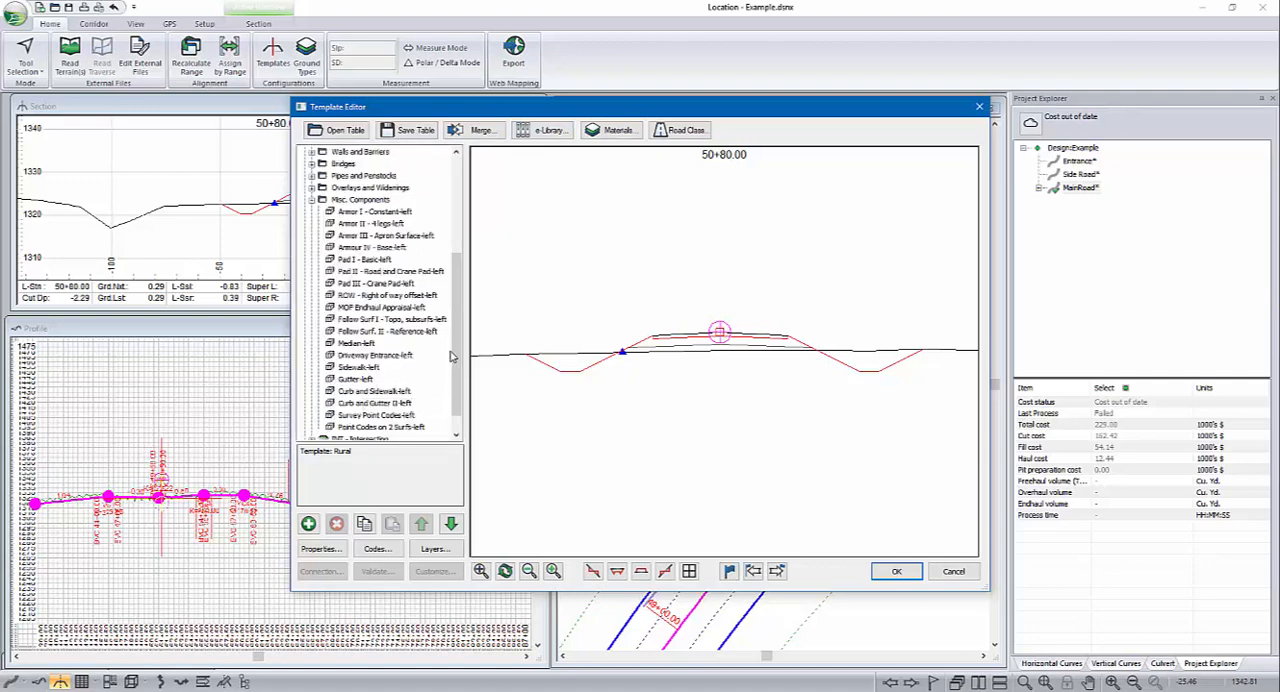
pyautogui.click(378, 356)
pyautogui.rightClick(380, 362)
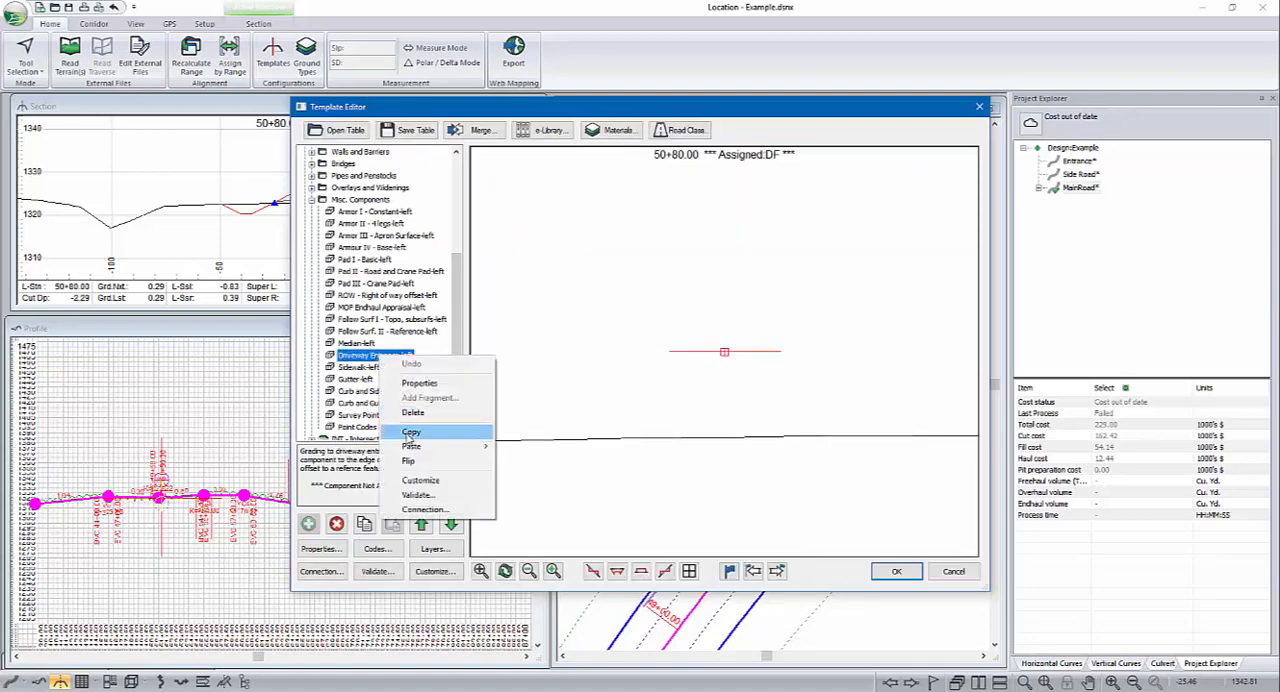
pyautogui.click(411, 431)
# Step: Paste the copied component as a new left-side component after Slope I - Standard Cut/Fill-right in the DF - Rural template
pyautogui.scroll(5, 458, 178)
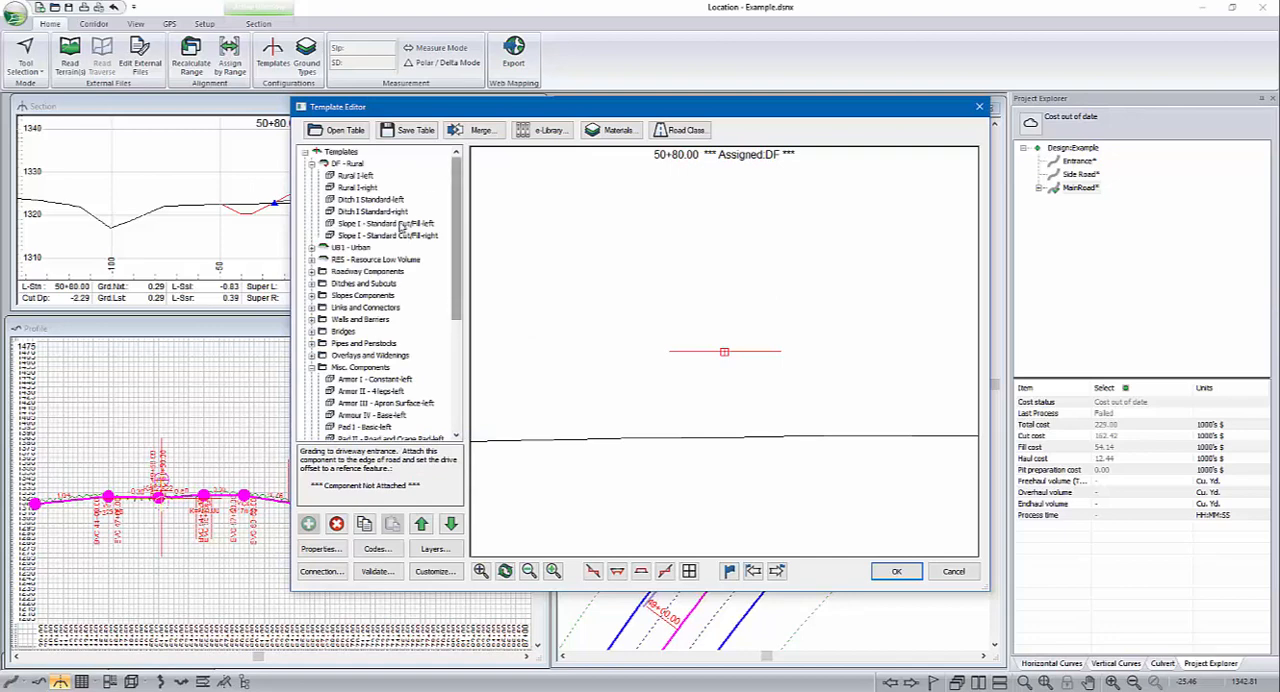
pyautogui.click(386, 236)
pyautogui.rightClick(387, 240)
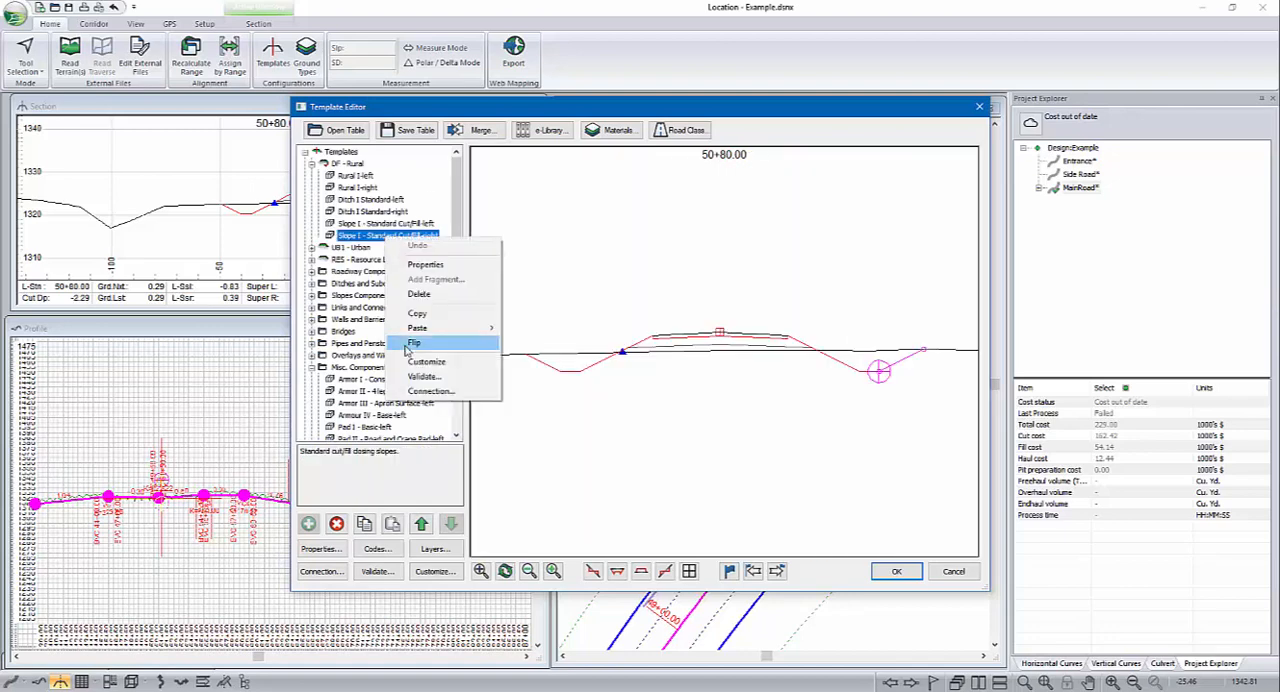
pyautogui.moveTo(419, 333)
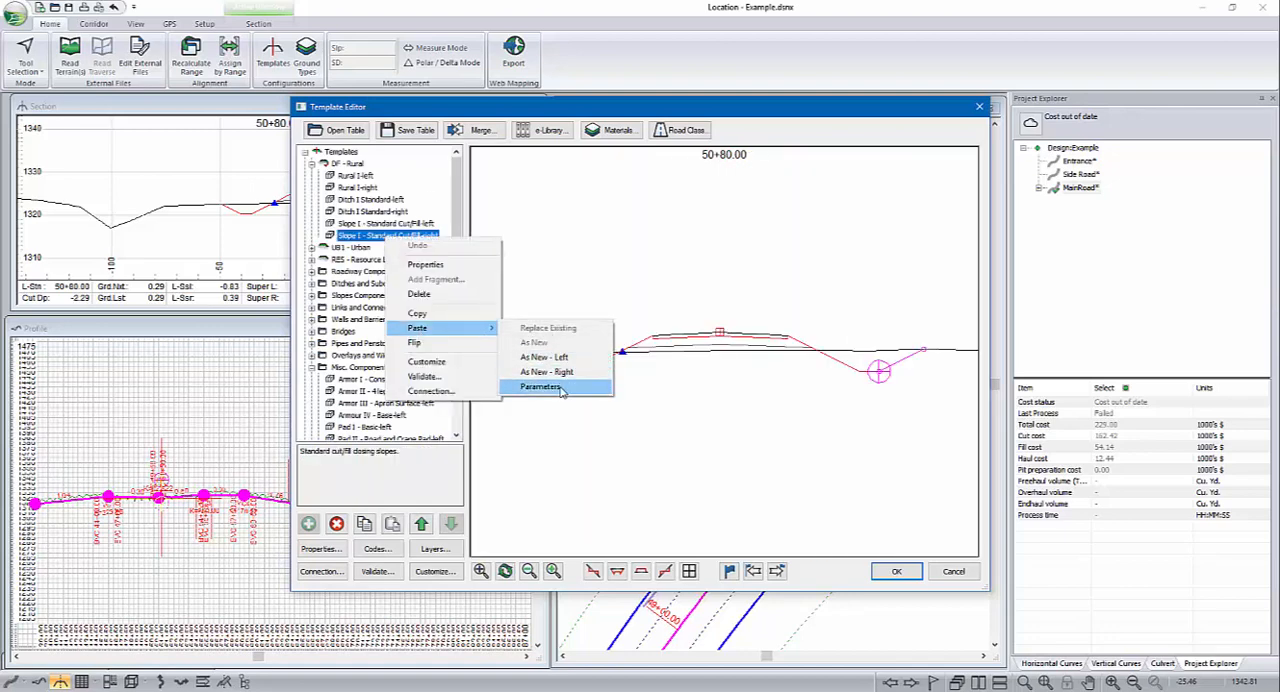
pyautogui.click(548, 358)
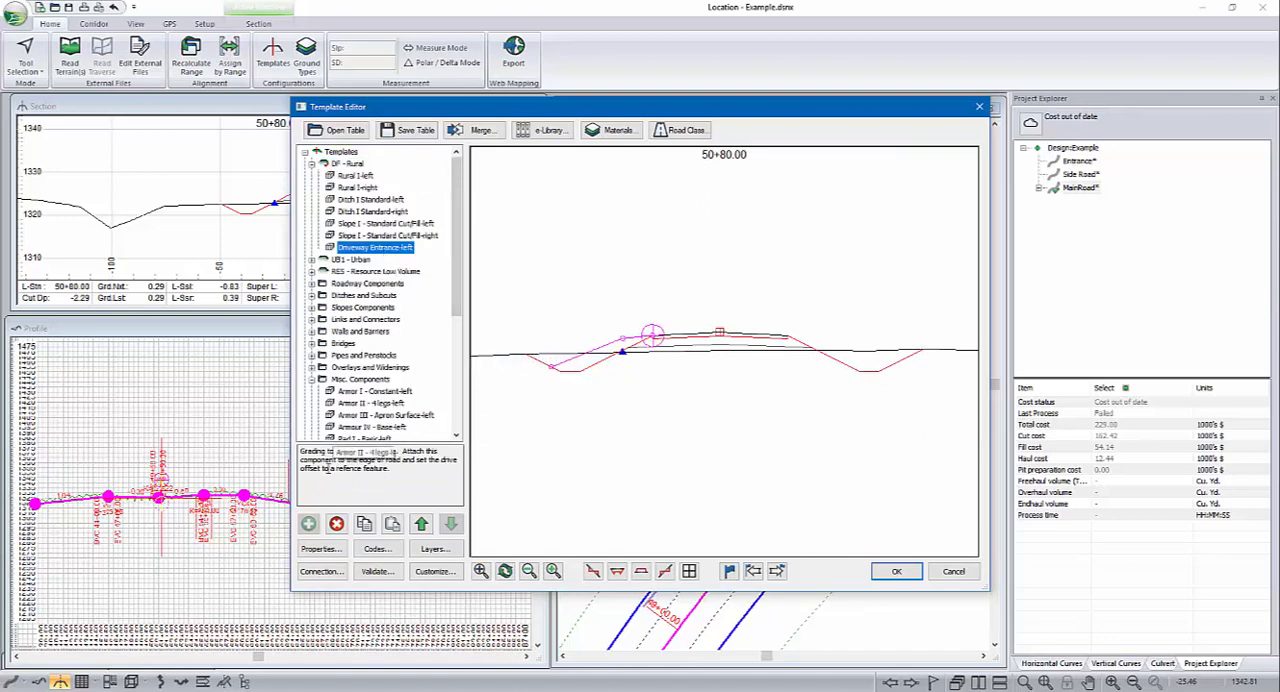
# Step: Review the Driveway Entrance-left component's DriveOffset, DriveSlope and DriveCloseSlope properties, and compare its geometry with Ditch I Standard-left in the section preview
pyautogui.click(306, 549)
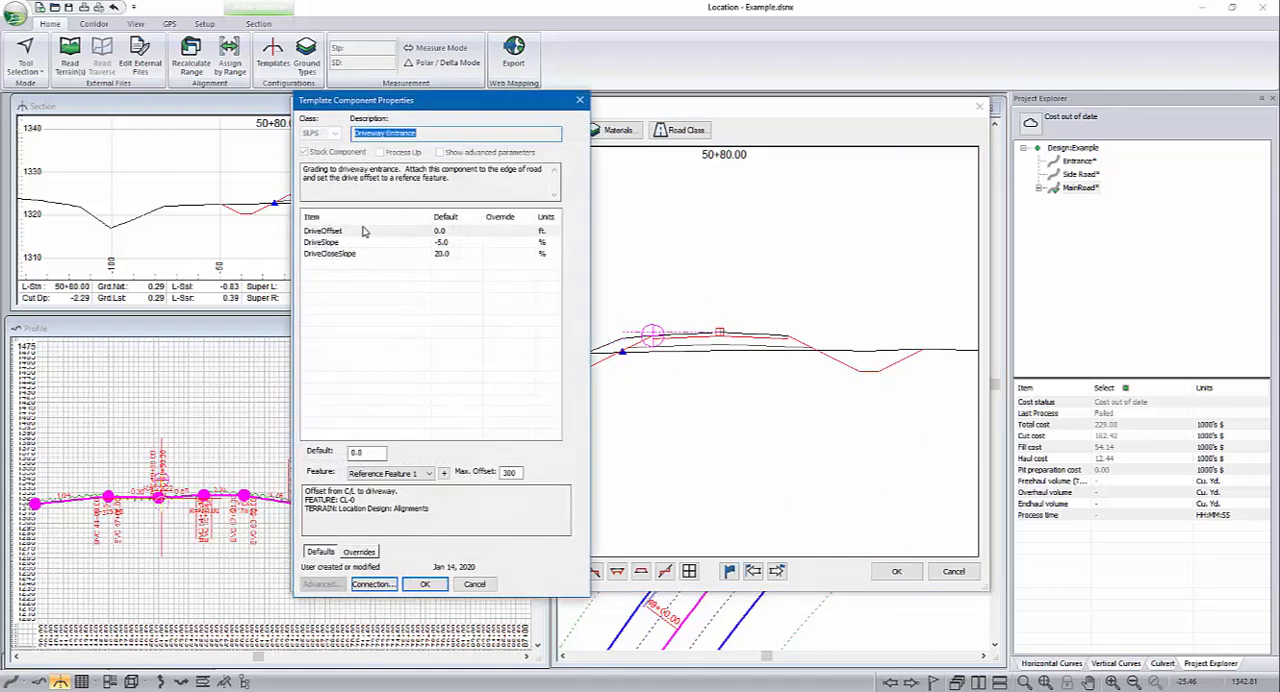
pyautogui.moveTo(428, 112); pyautogui.dragTo(238, 113)
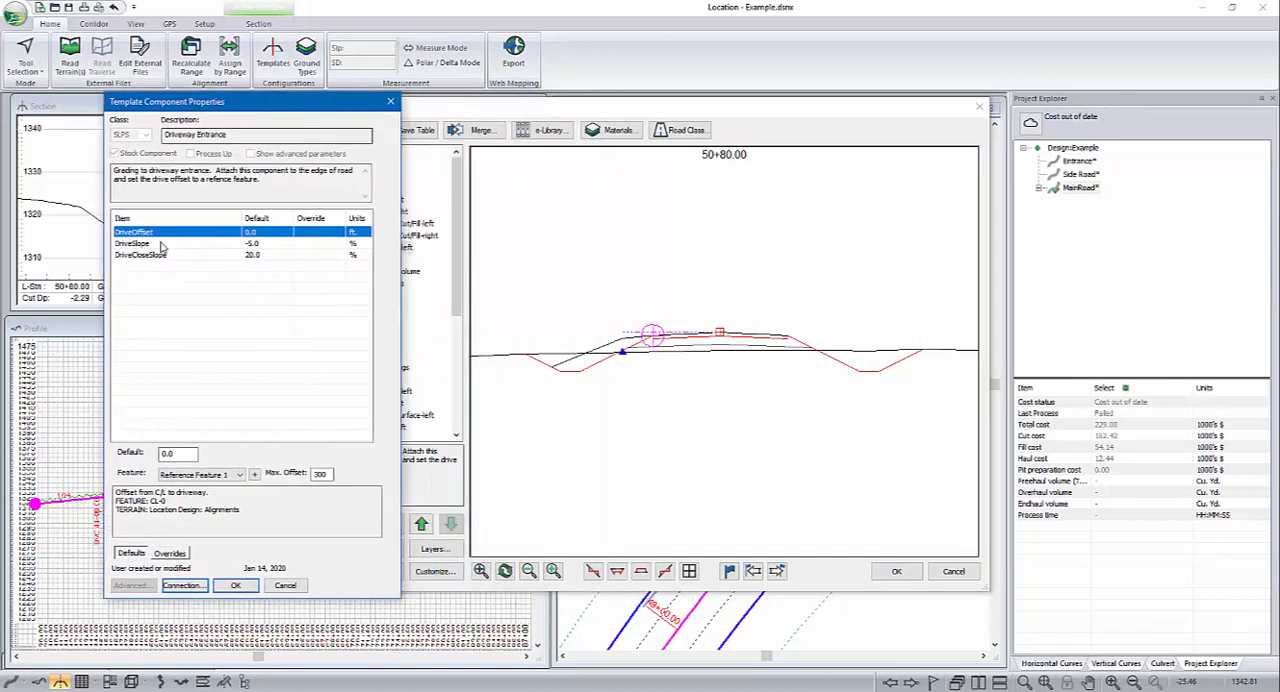
pyautogui.click(180, 455)
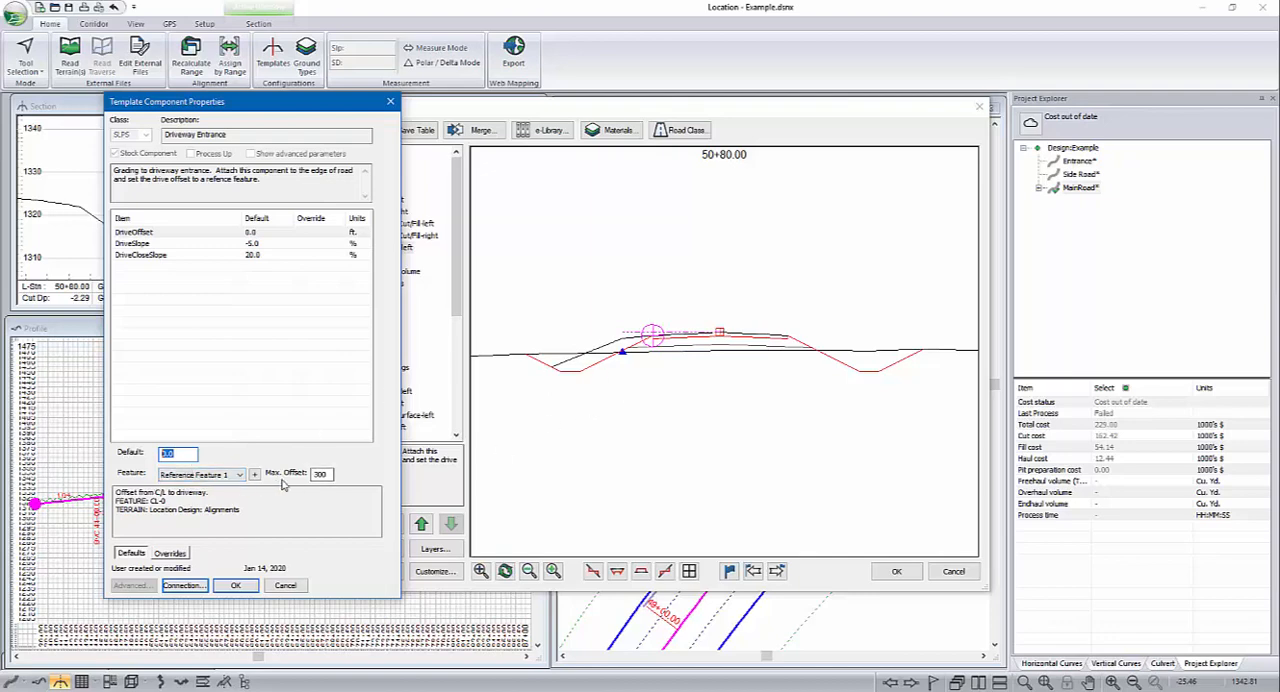
pyautogui.click(320, 474)
pyautogui.click(155, 246)
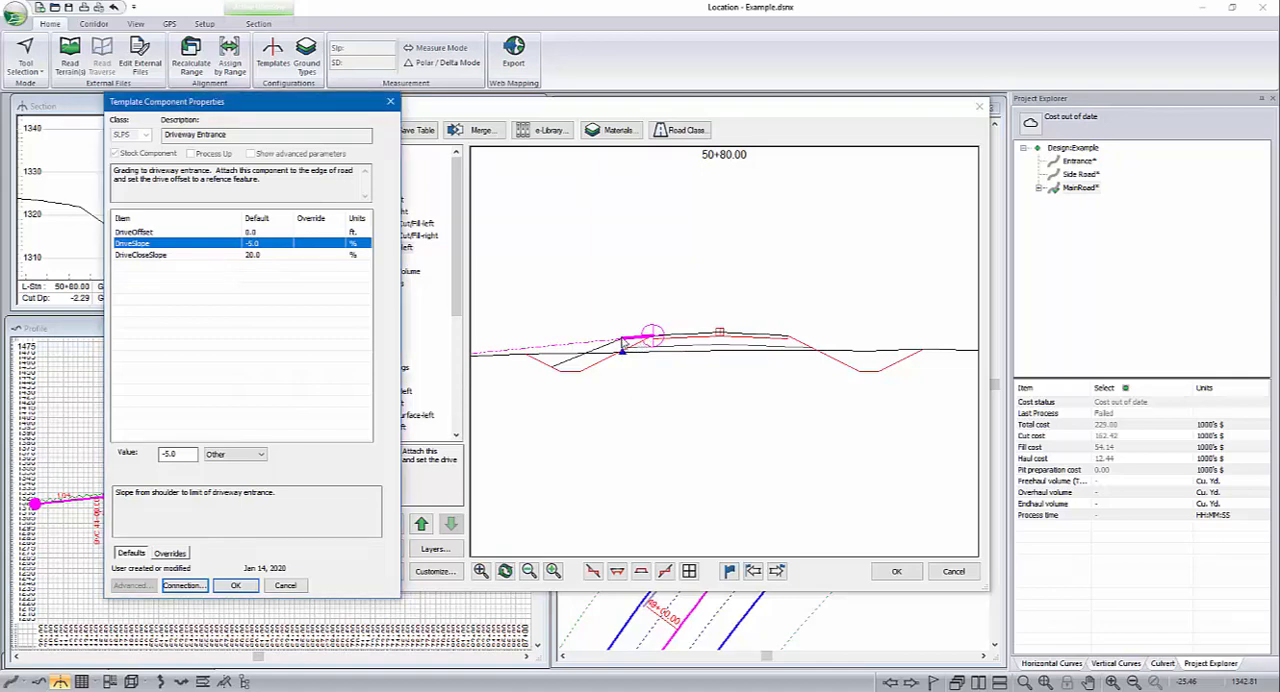
pyautogui.click(250, 255)
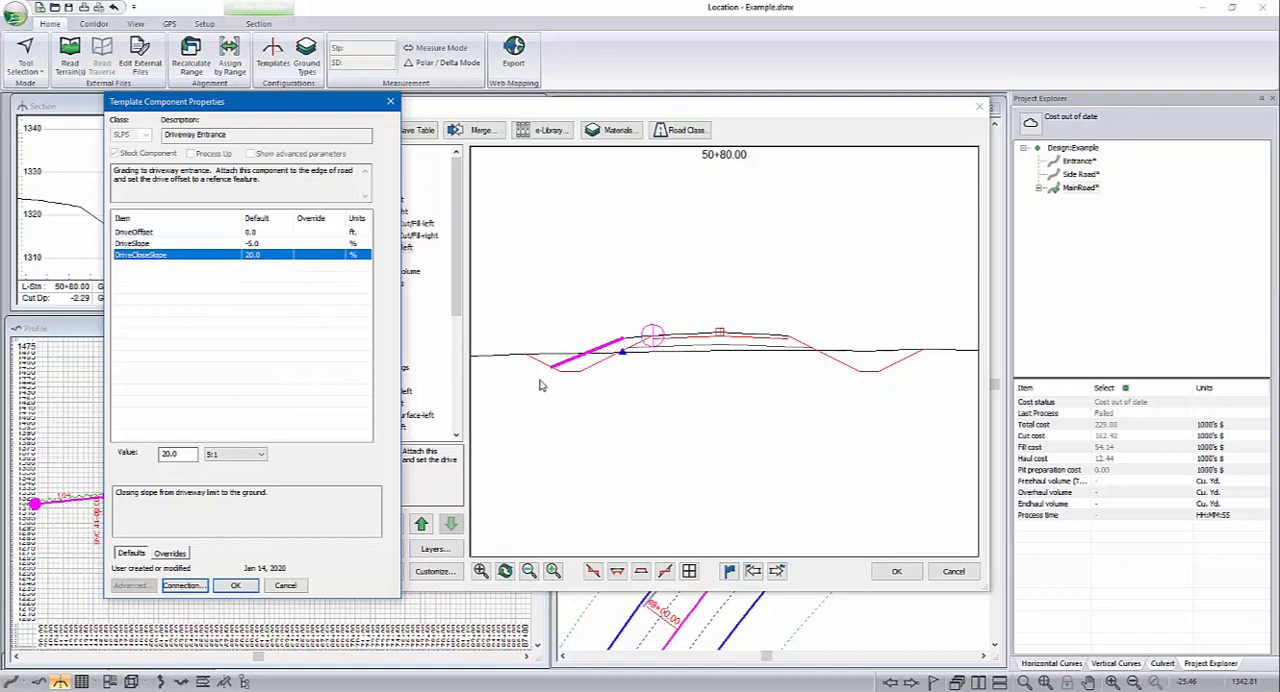
pyautogui.click(236, 587)
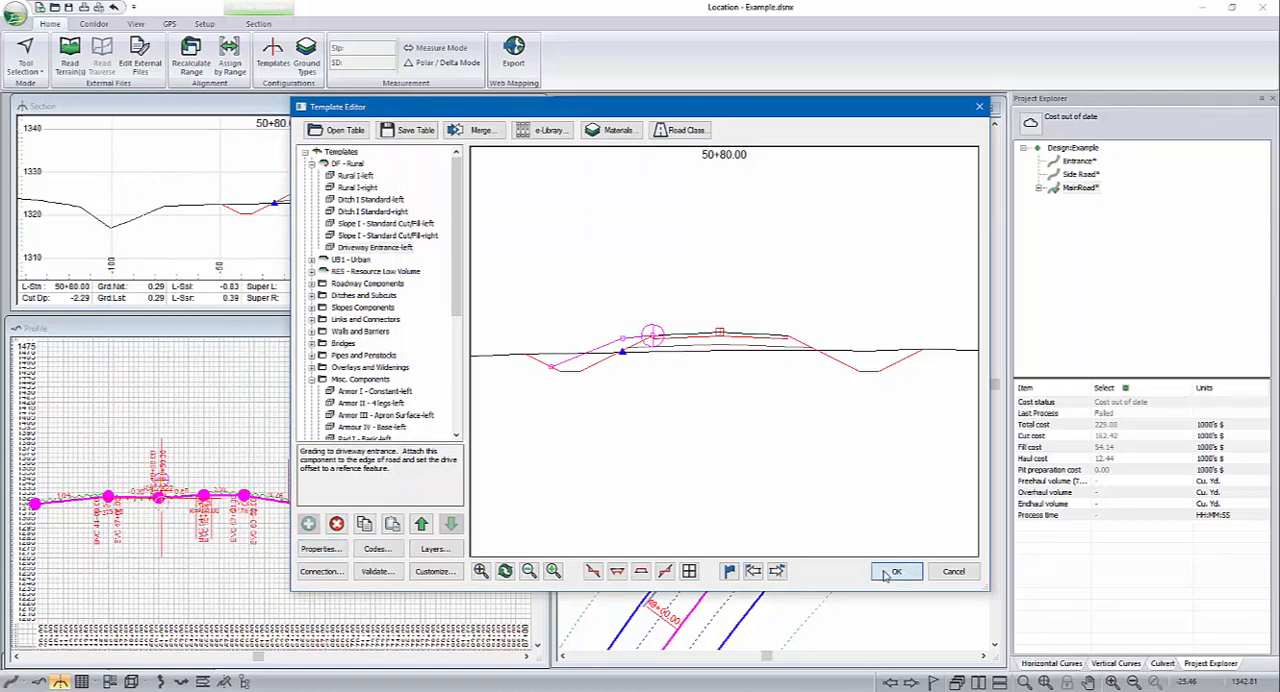
pyautogui.click(376, 247)
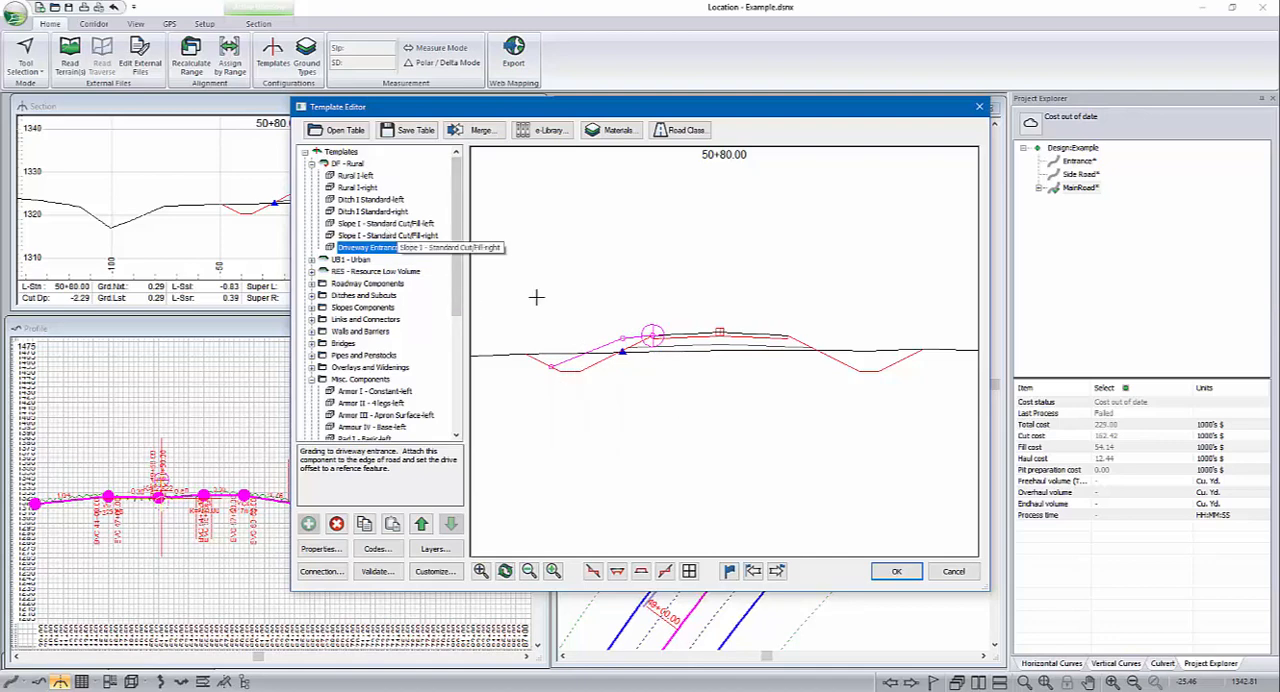
pyautogui.click(350, 203)
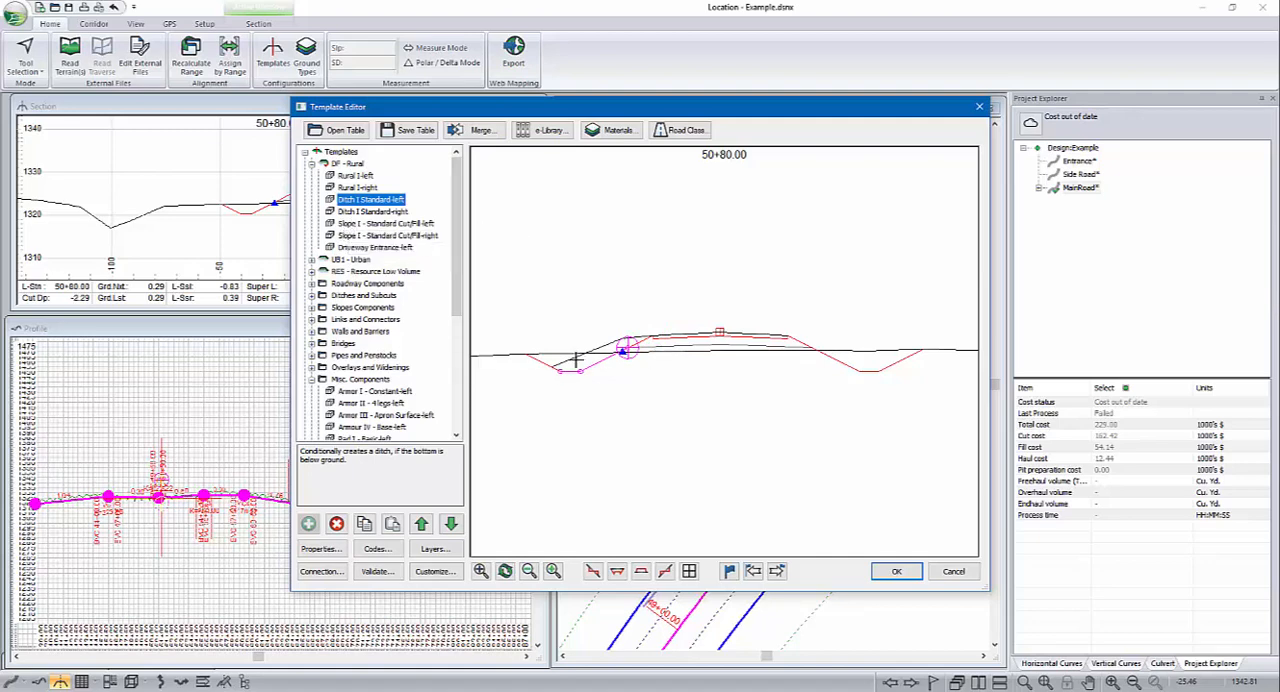
pyautogui.moveTo(568, 349)
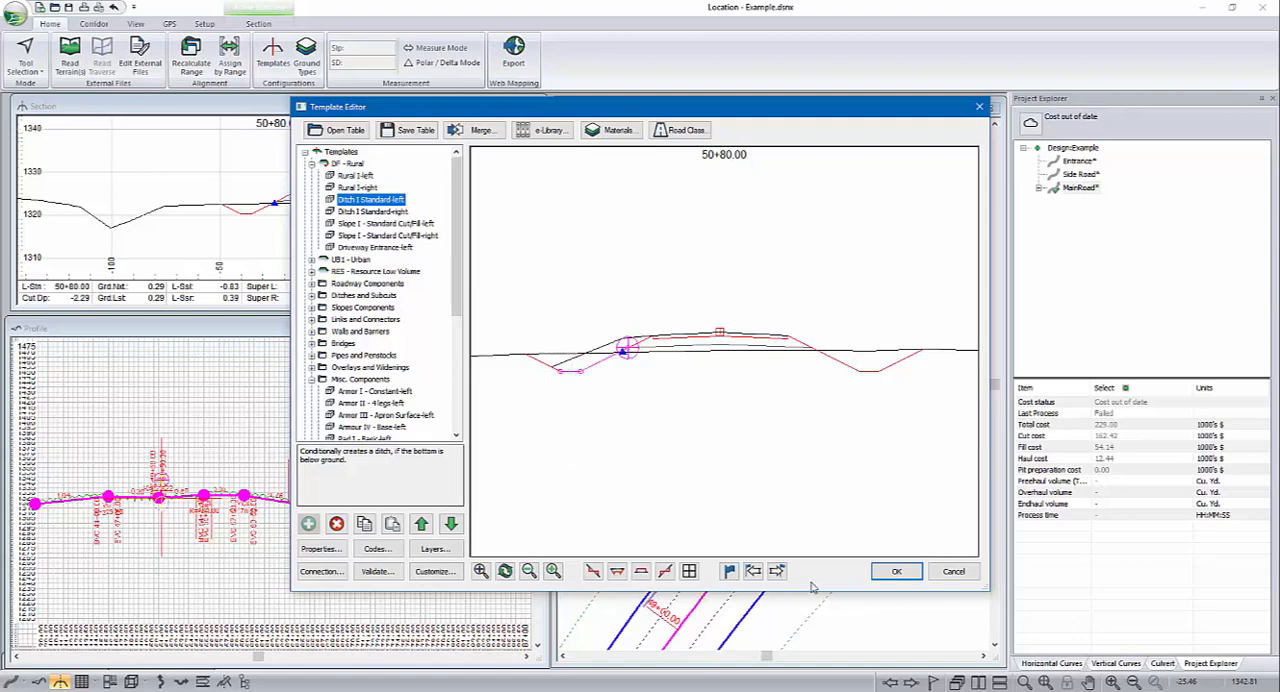
# Step: Accept the template changes and recalculate all horizontal alignments over their full station range
pyautogui.click(897, 572)
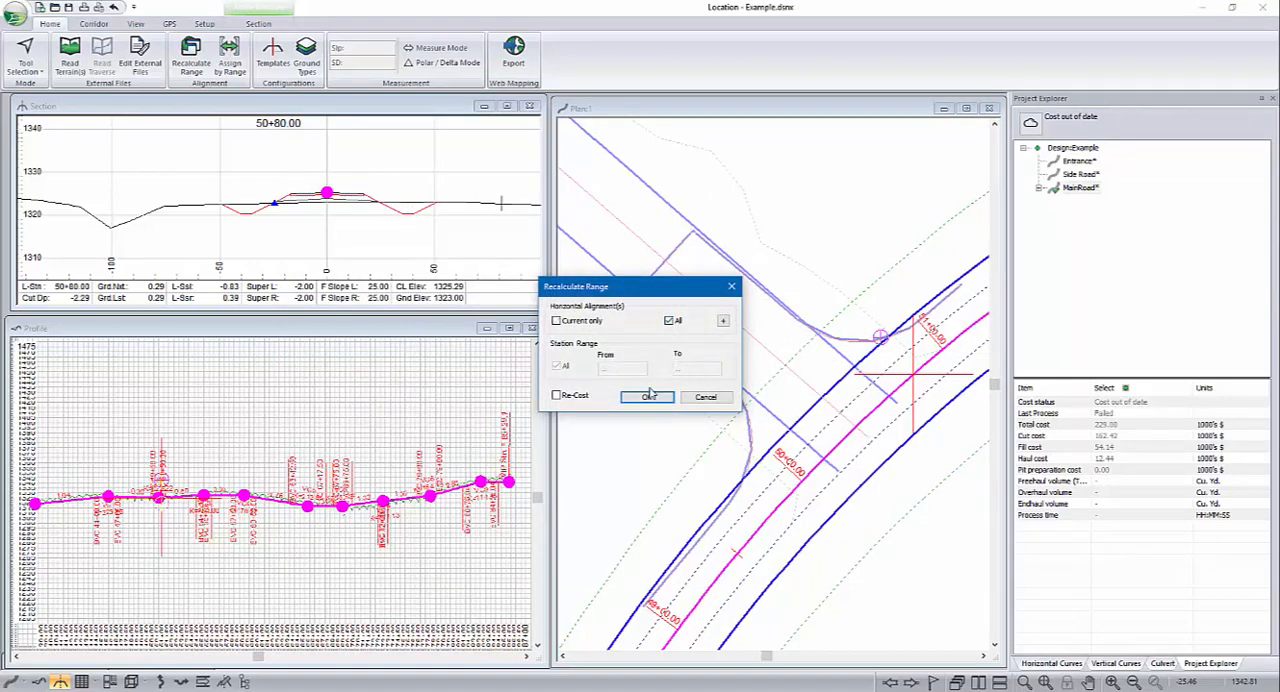
pyautogui.click(646, 398)
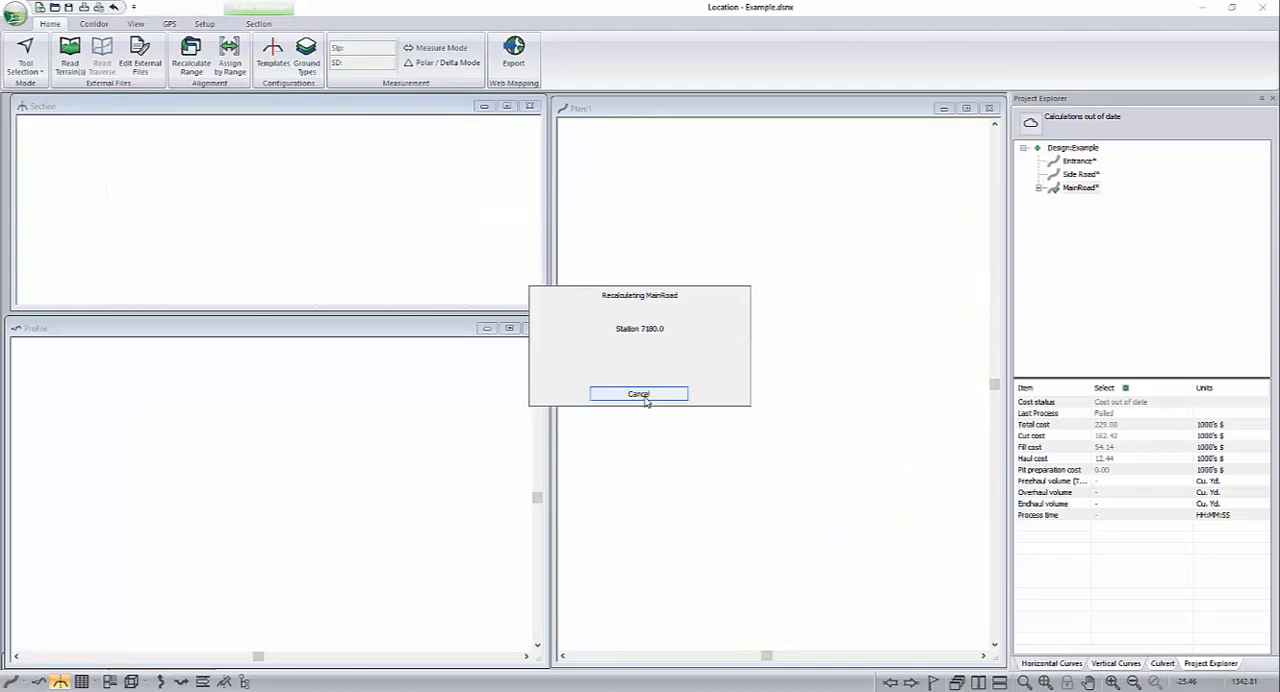
# Step: Go to MainRoad station 50+20 and examine the left-side driveway grading in the cross section out to the reference feature marker
pyautogui.click(680, 433)
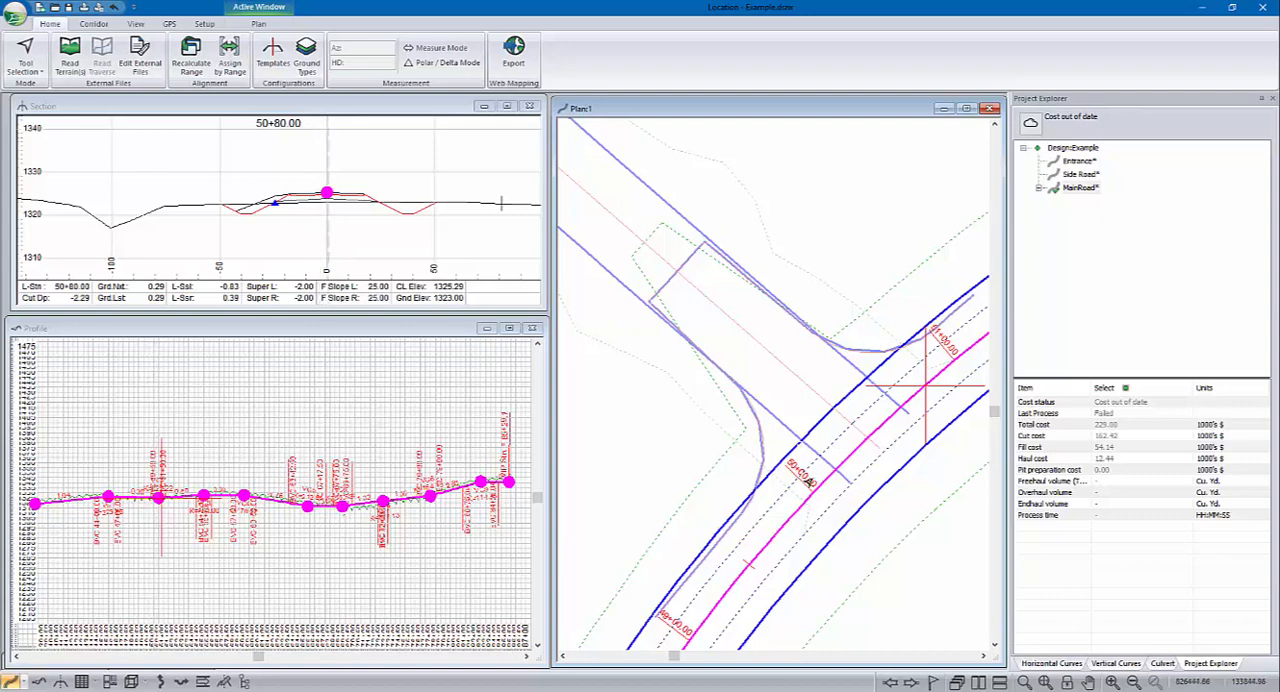
pyautogui.click(840, 465)
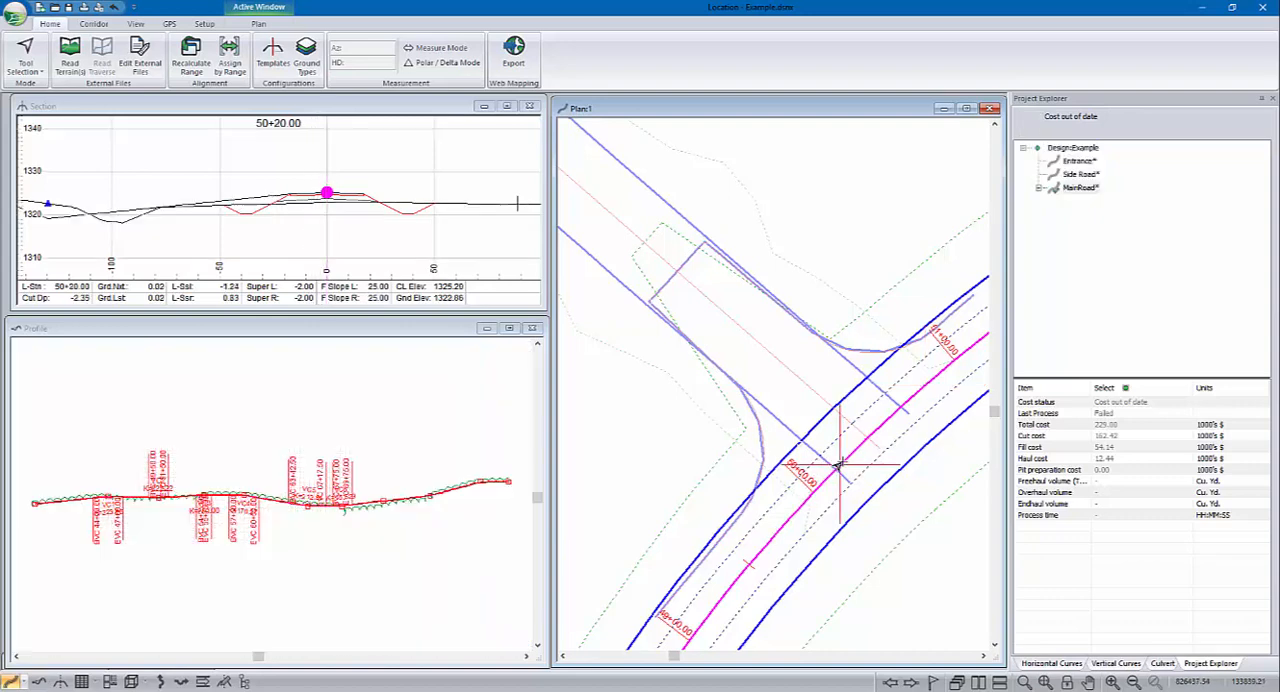
pyautogui.moveTo(226, 201); pyautogui.dragTo(312, 206, button='middle')
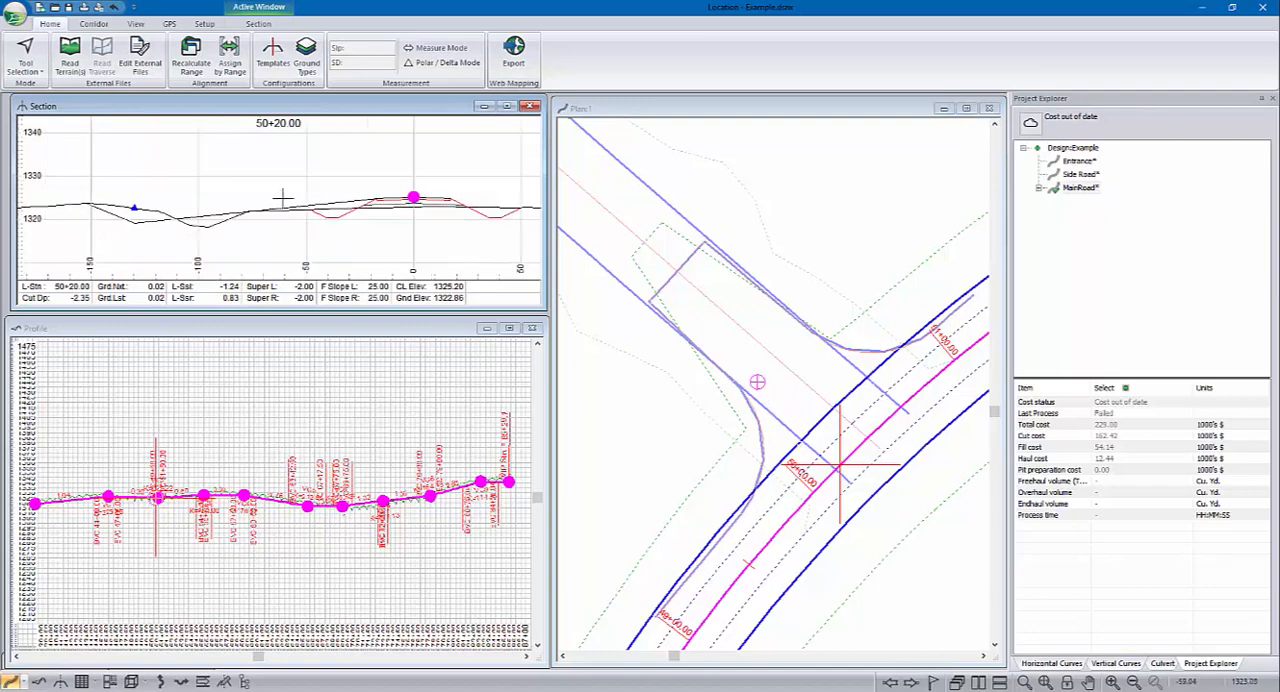
pyautogui.scroll(-1, 399, 206)
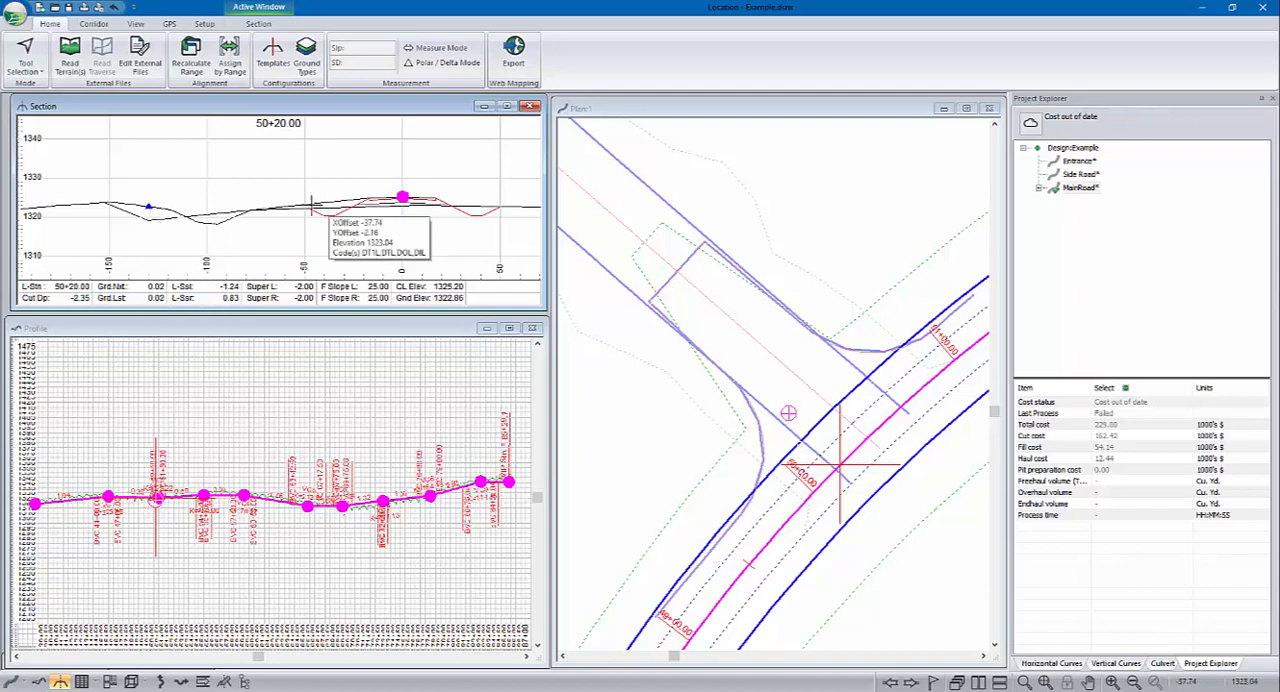
pyautogui.moveTo(200, 189); pyautogui.dragTo(217, 196, button='middle')
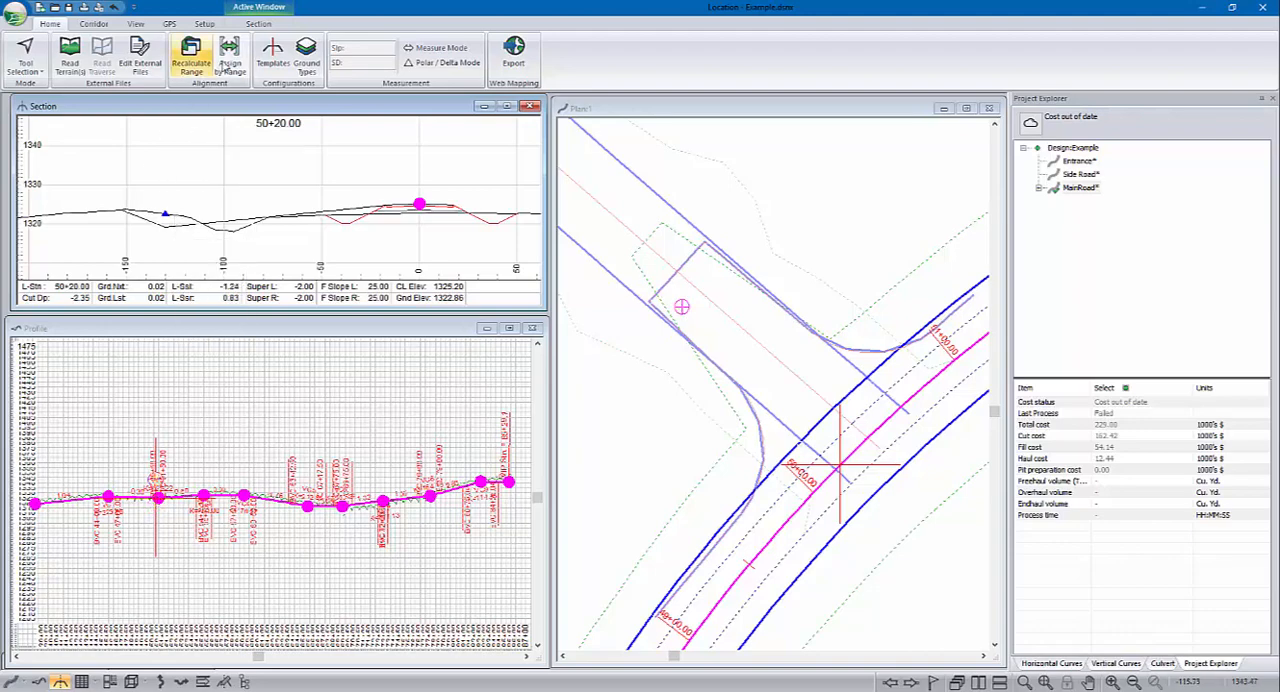
# Step: Set DriveSlope to -2% for Driveway Entrance-left in the DF - Rural template and recalculate only the current alignment over all stations
pyautogui.click(273, 55)
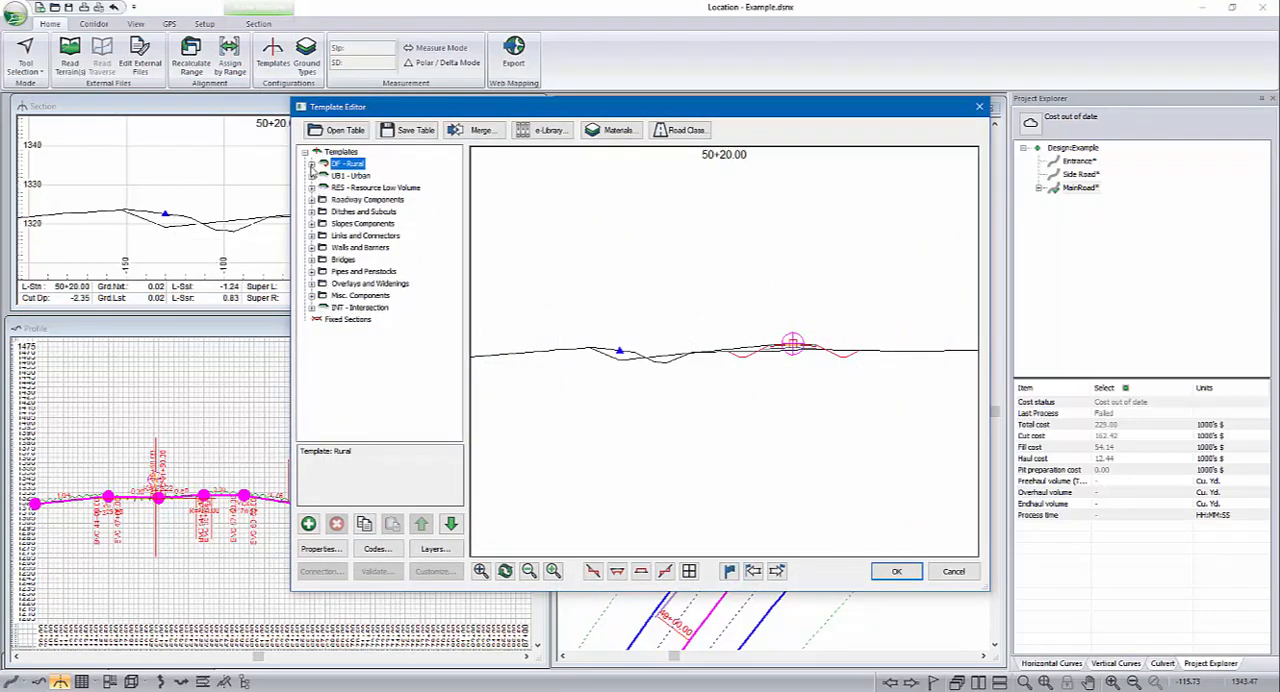
pyautogui.click(374, 247)
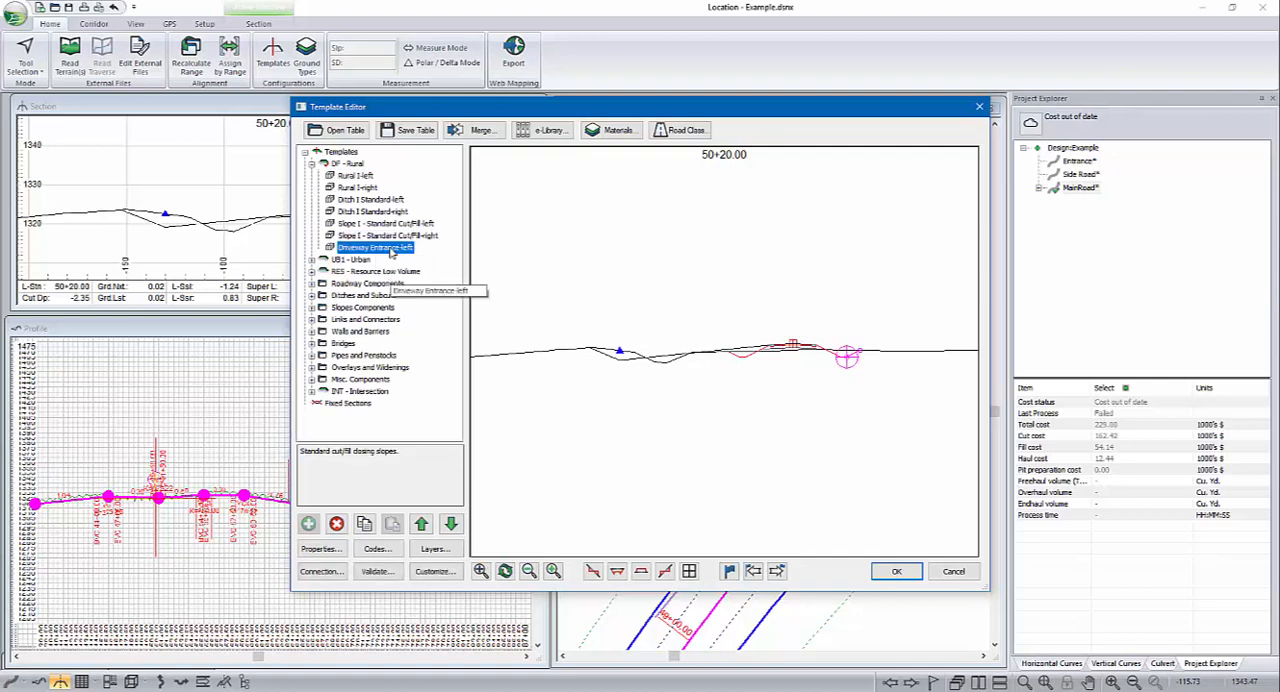
pyautogui.click(318, 549)
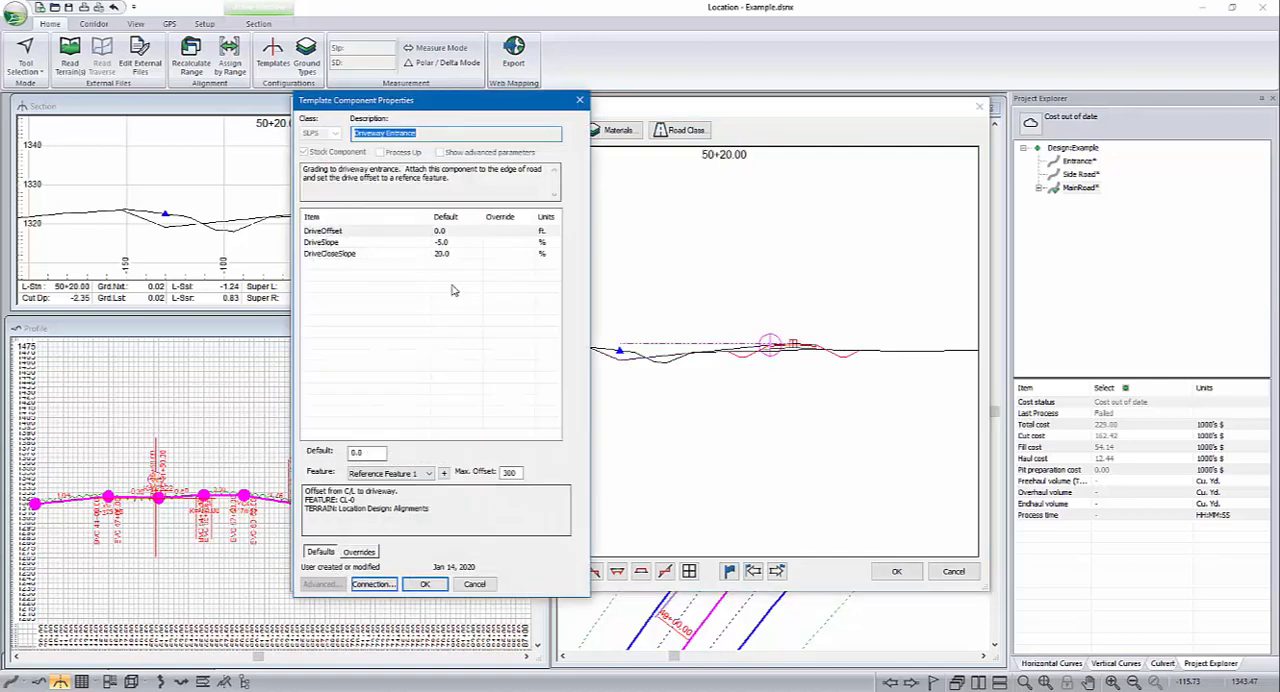
pyautogui.click(344, 244)
pyautogui.moveTo(381, 454); pyautogui.dragTo(308, 451)
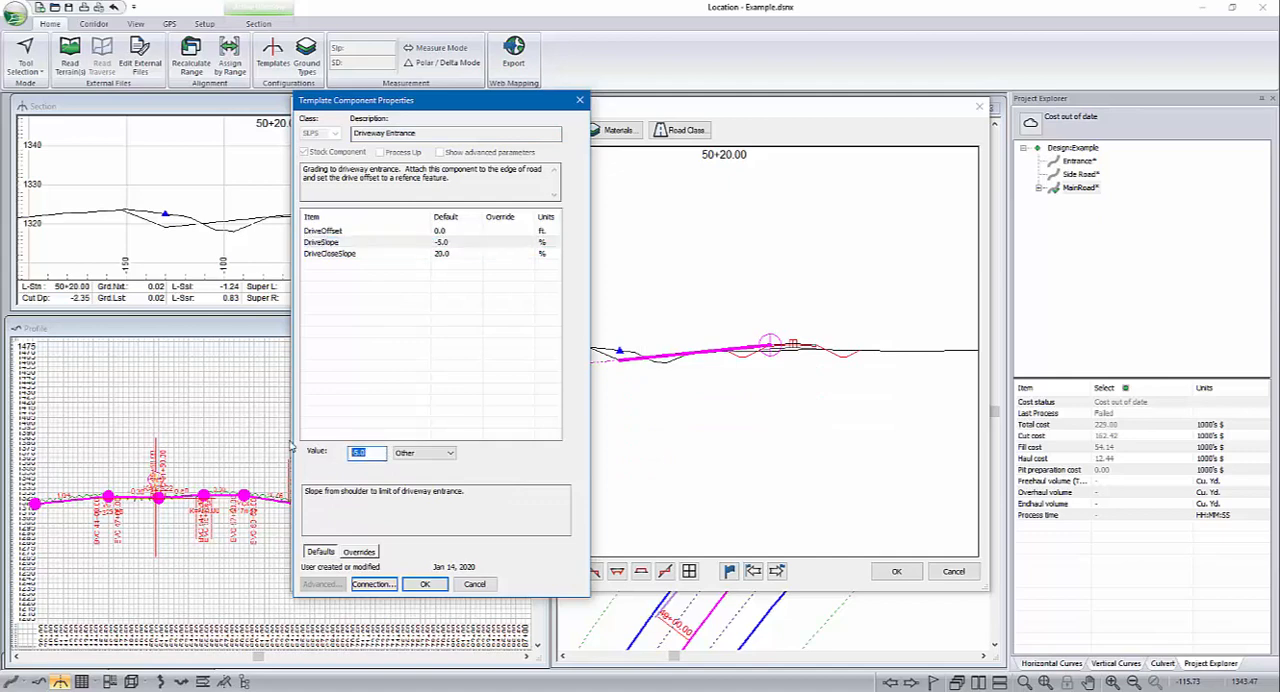
pyautogui.write('-2')
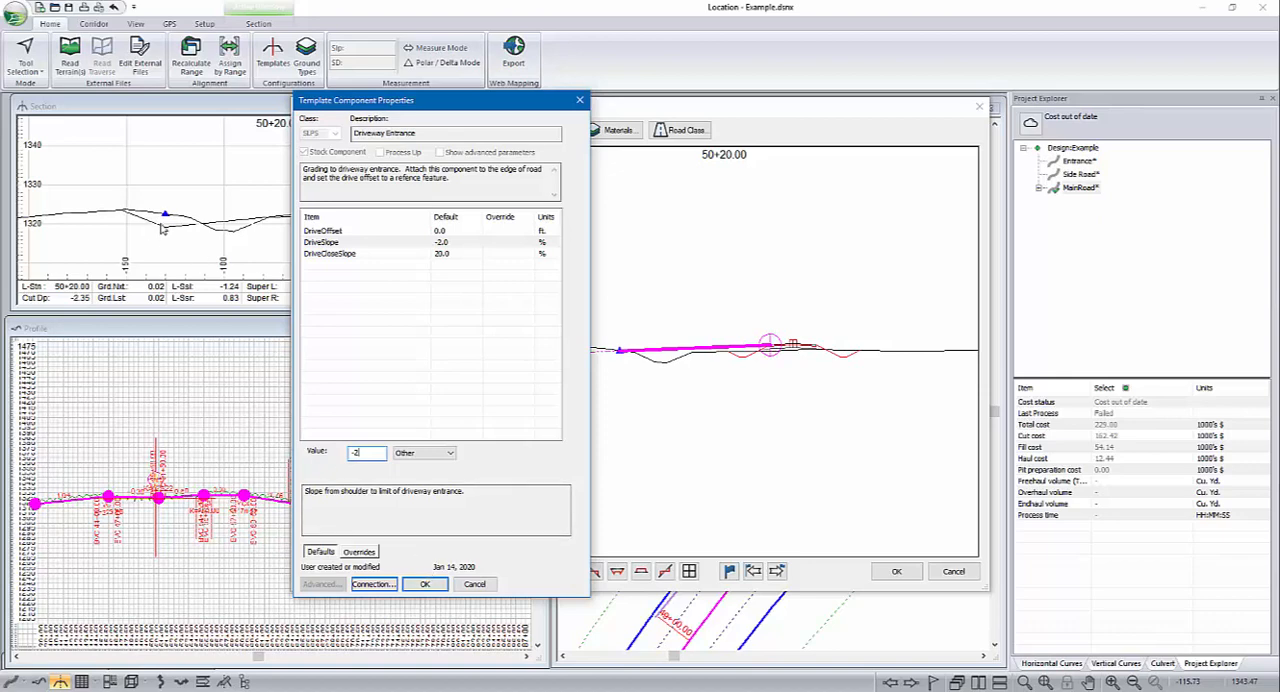
pyautogui.click(425, 584)
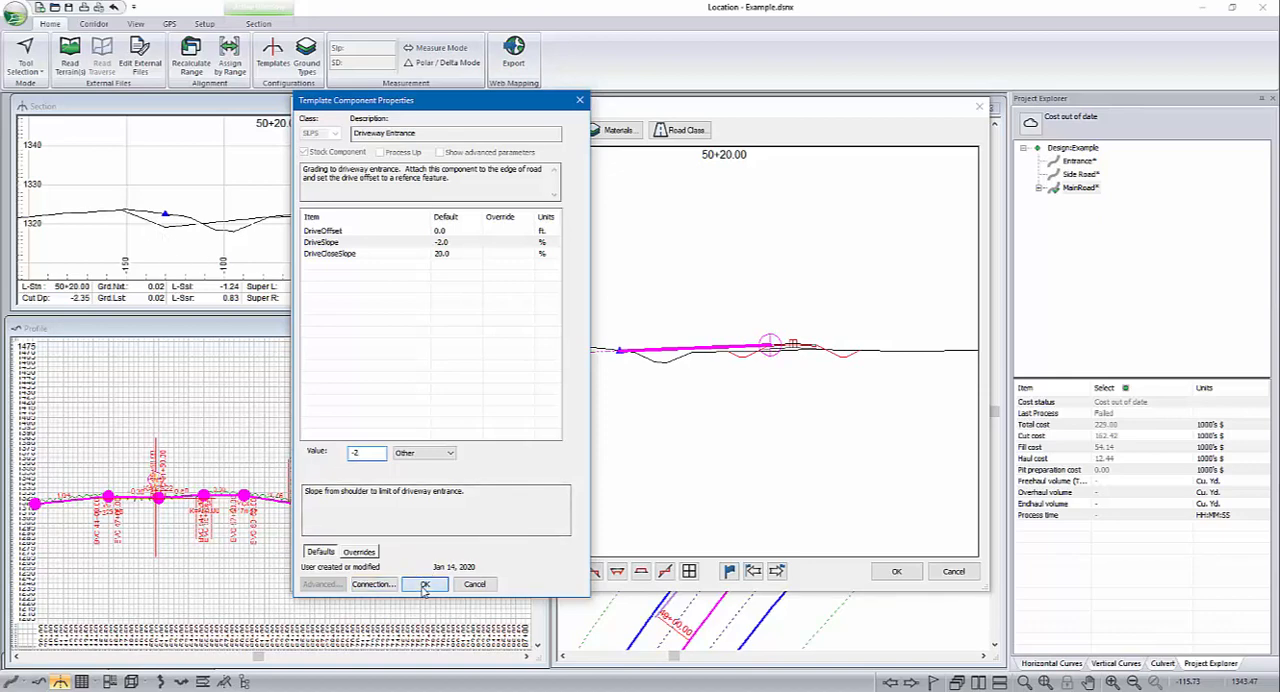
pyautogui.click(896, 571)
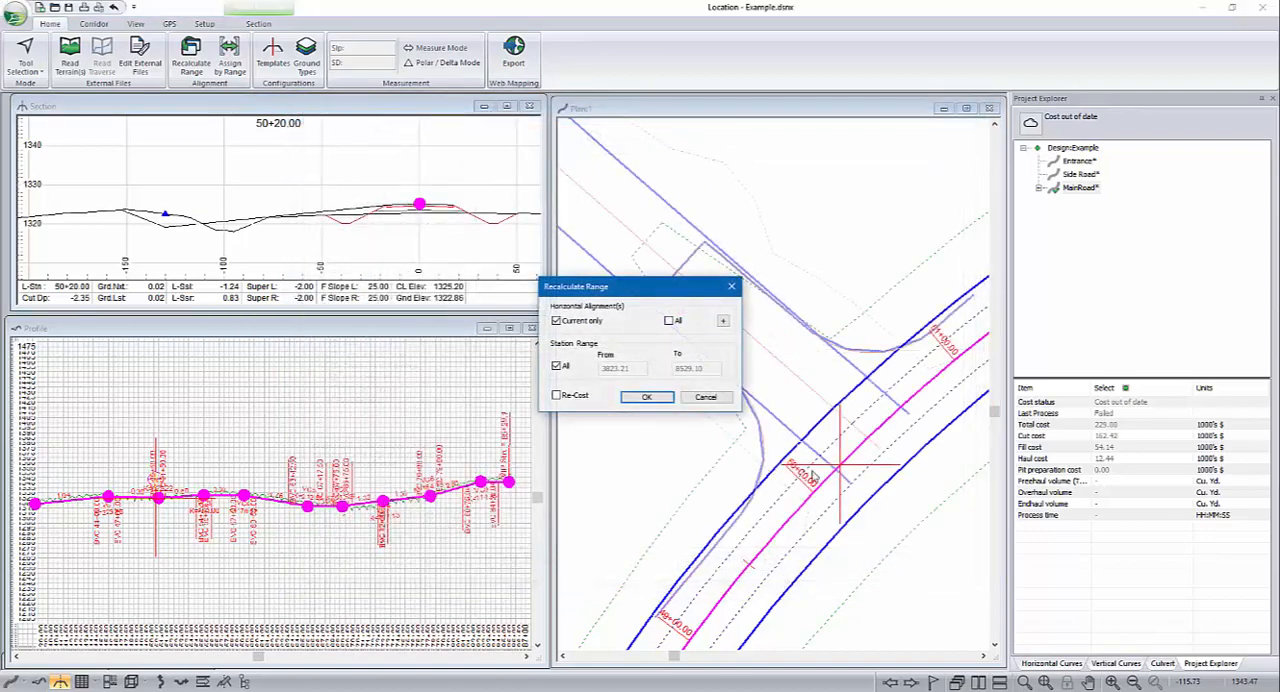
pyautogui.click(646, 397)
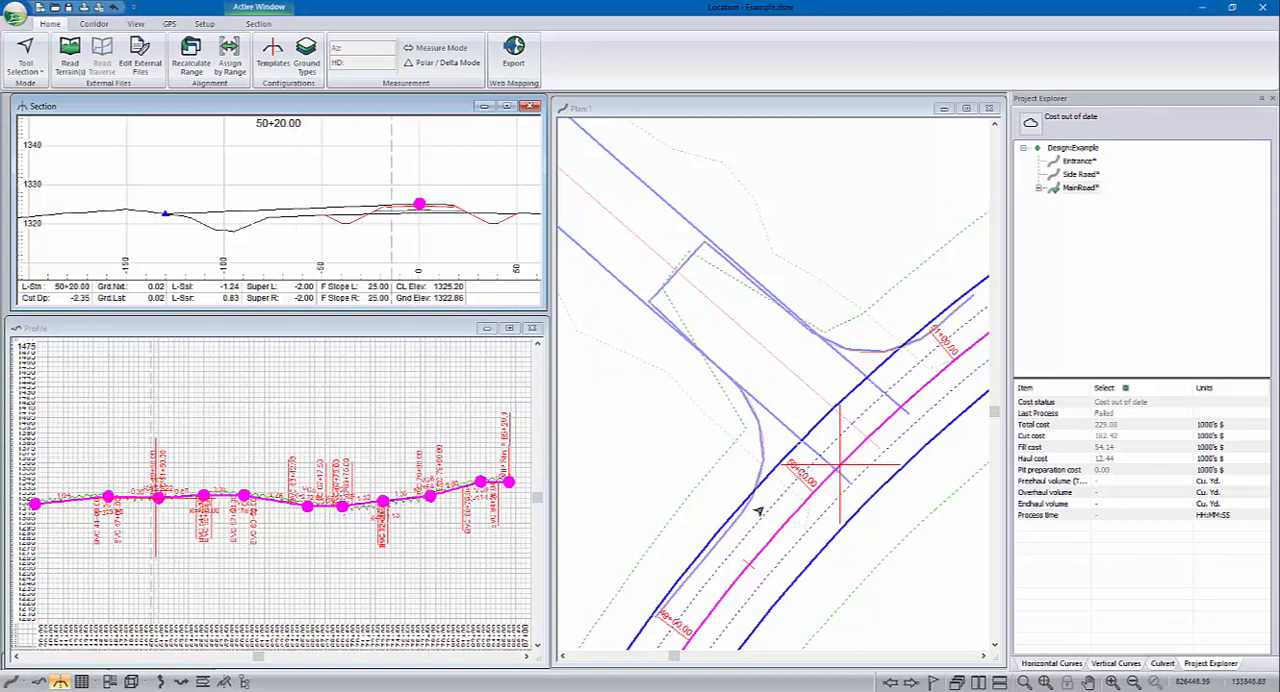
# Step: Step along MainRoad through stations 49+80, 50+20, 50+80 and 51+00, examining the driveway grading in each cross section
pyautogui.click(789, 518)
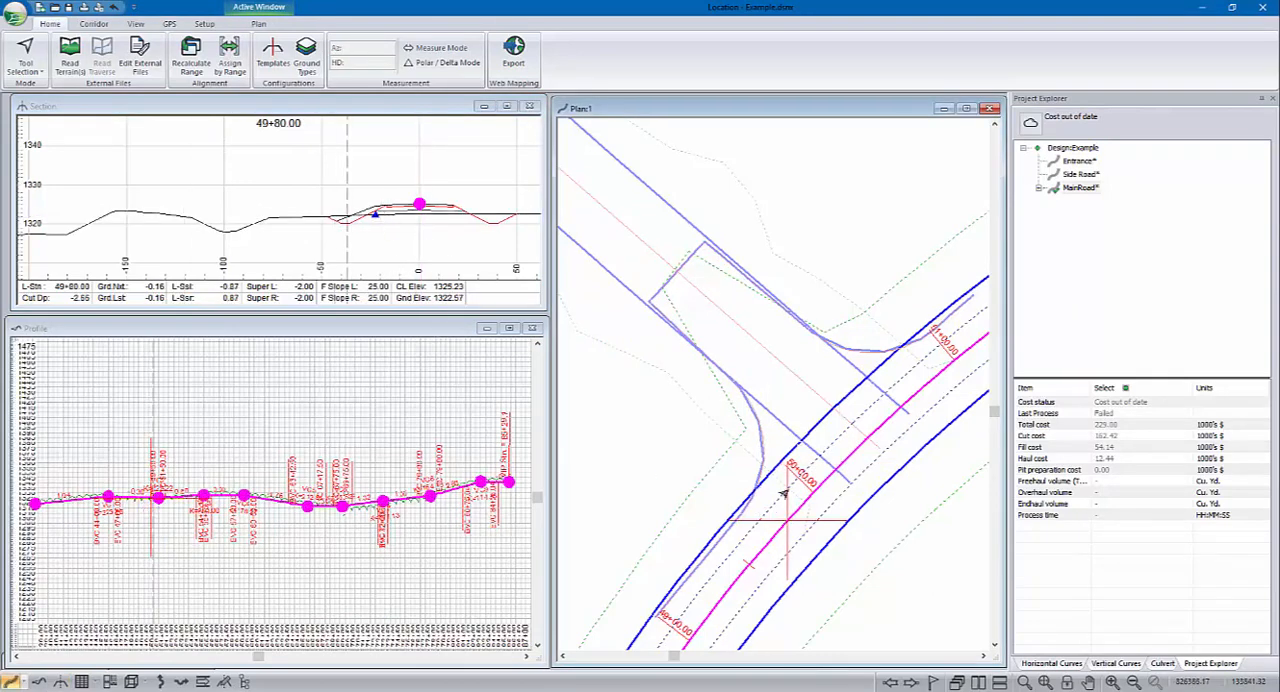
pyautogui.click(813, 490)
pyautogui.click(860, 440)
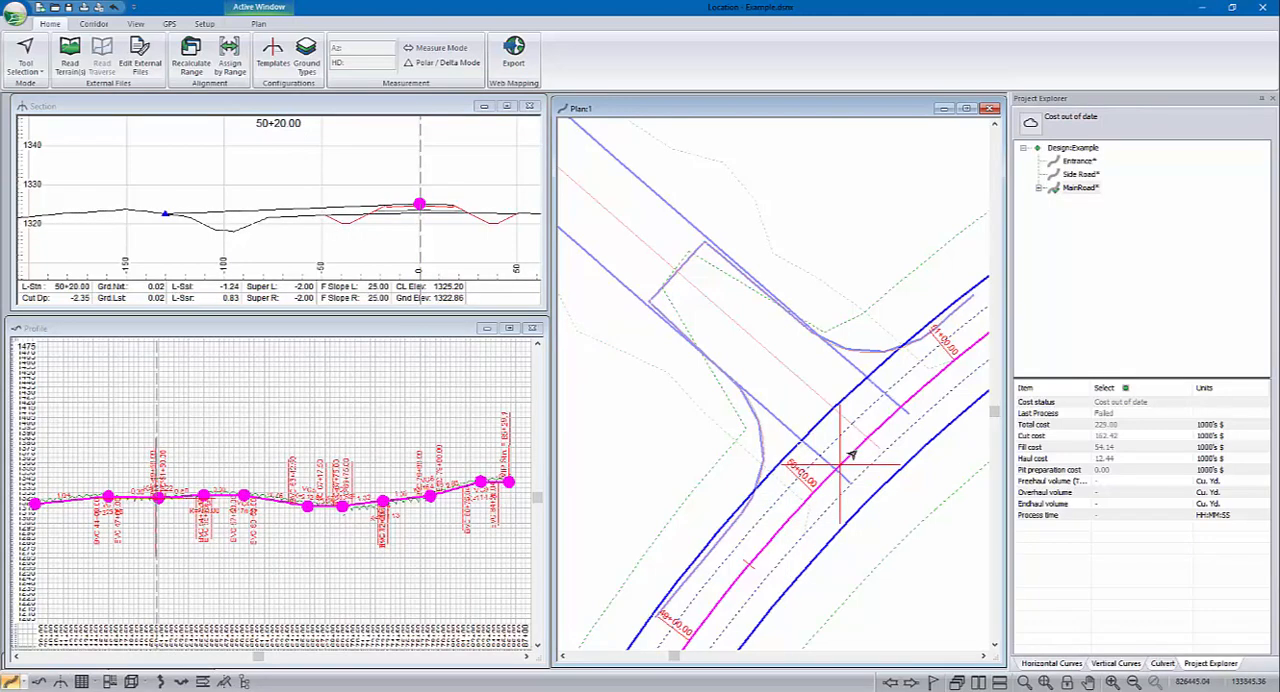
pyautogui.click(897, 410)
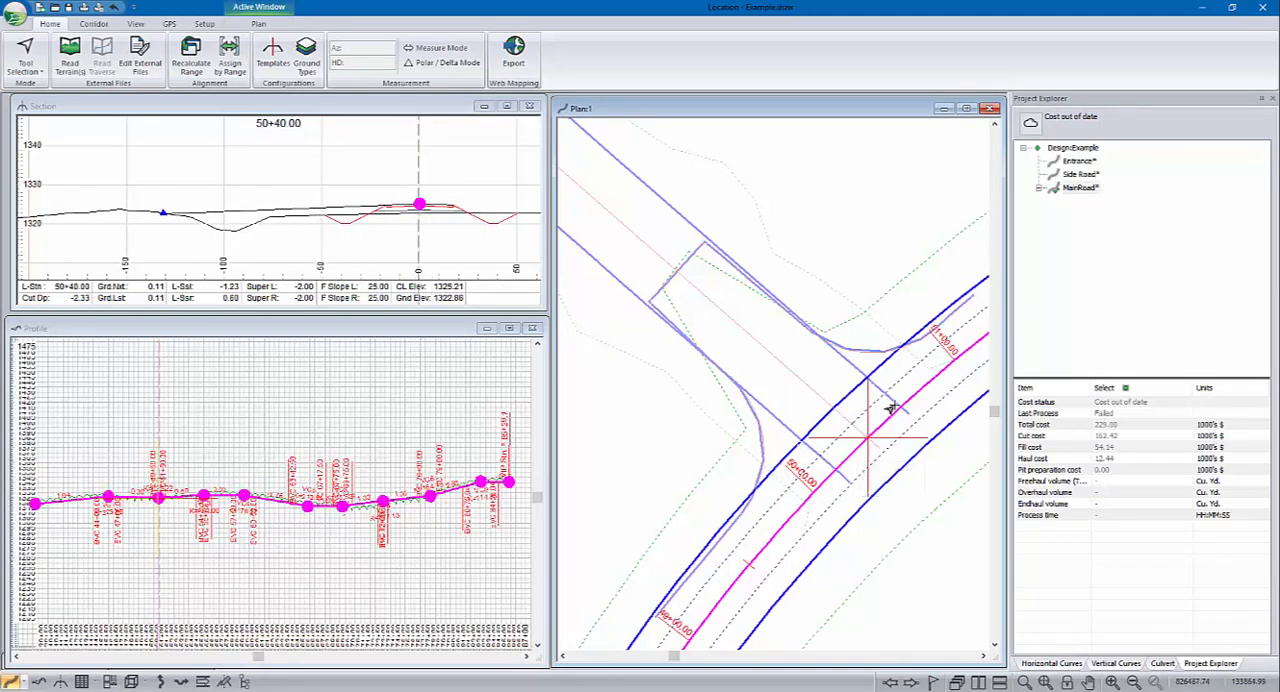
pyautogui.click(935, 375)
pyautogui.click(943, 368)
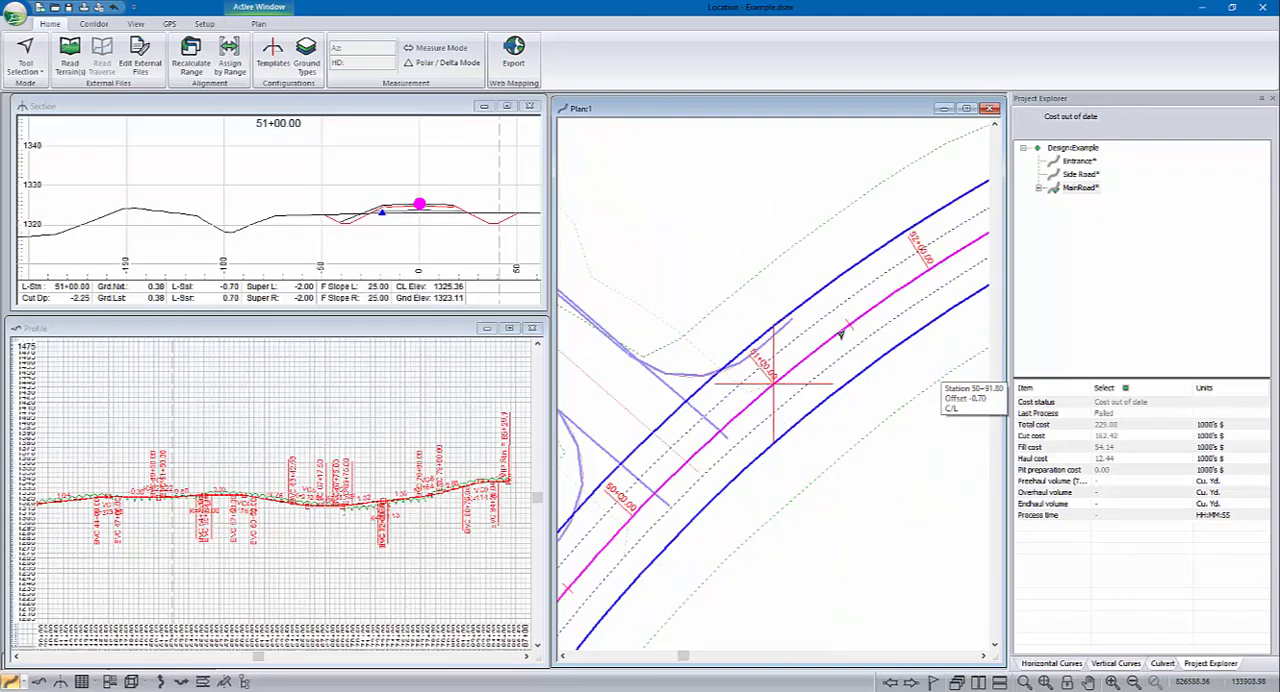
pyautogui.moveTo(894, 347); pyautogui.dragTo(480, 487, button='middle')
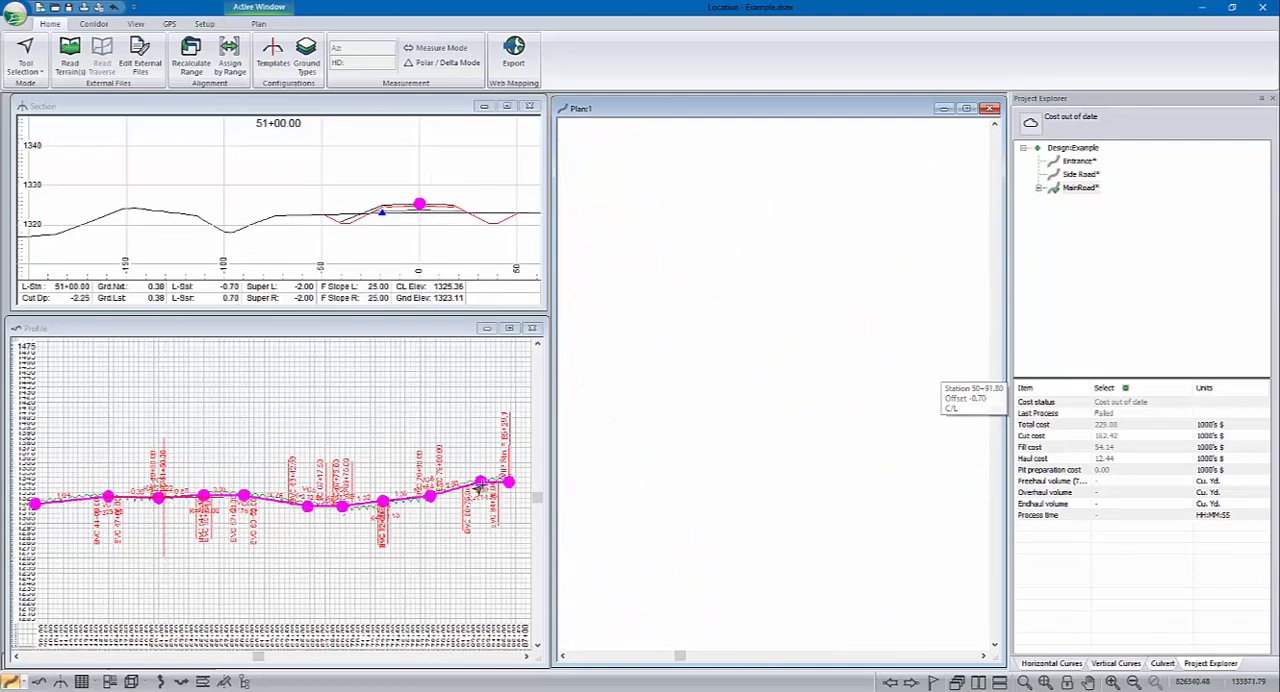
# Step: Open a 3D view of the design and inspect the driveway entrance where it joins MainRoad
pyautogui.click(131, 681)
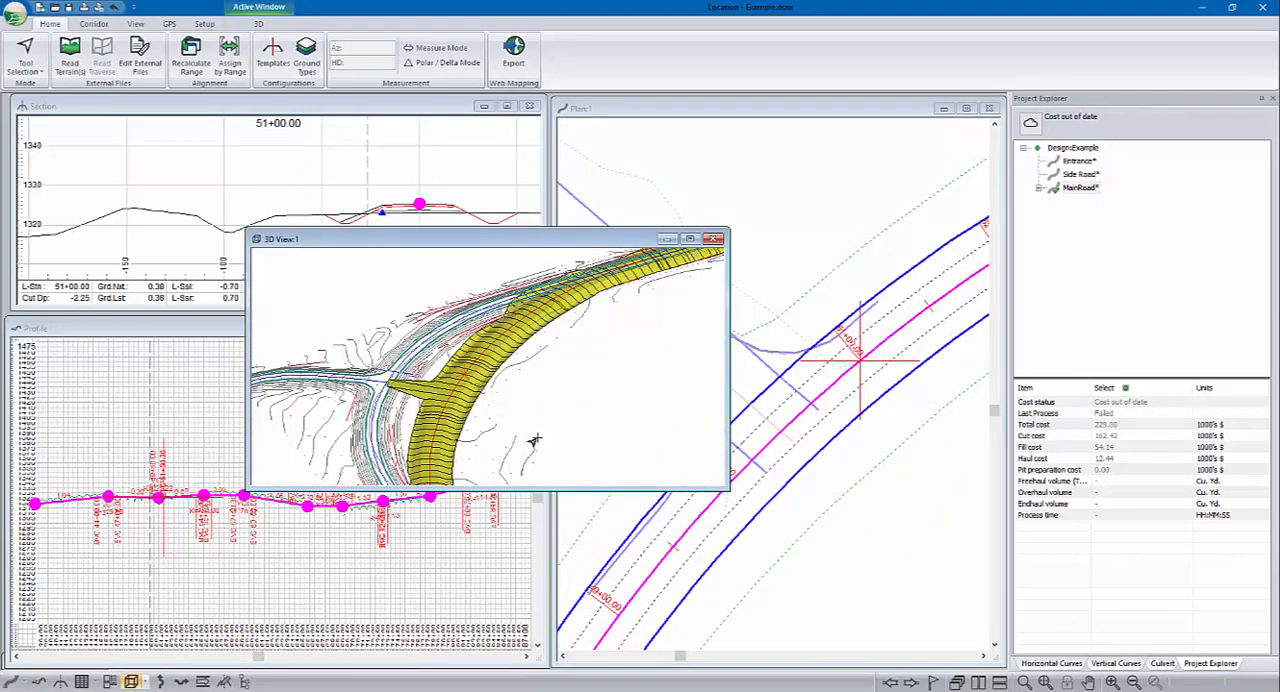
pyautogui.moveTo(534, 440); pyautogui.dragTo(524, 369)
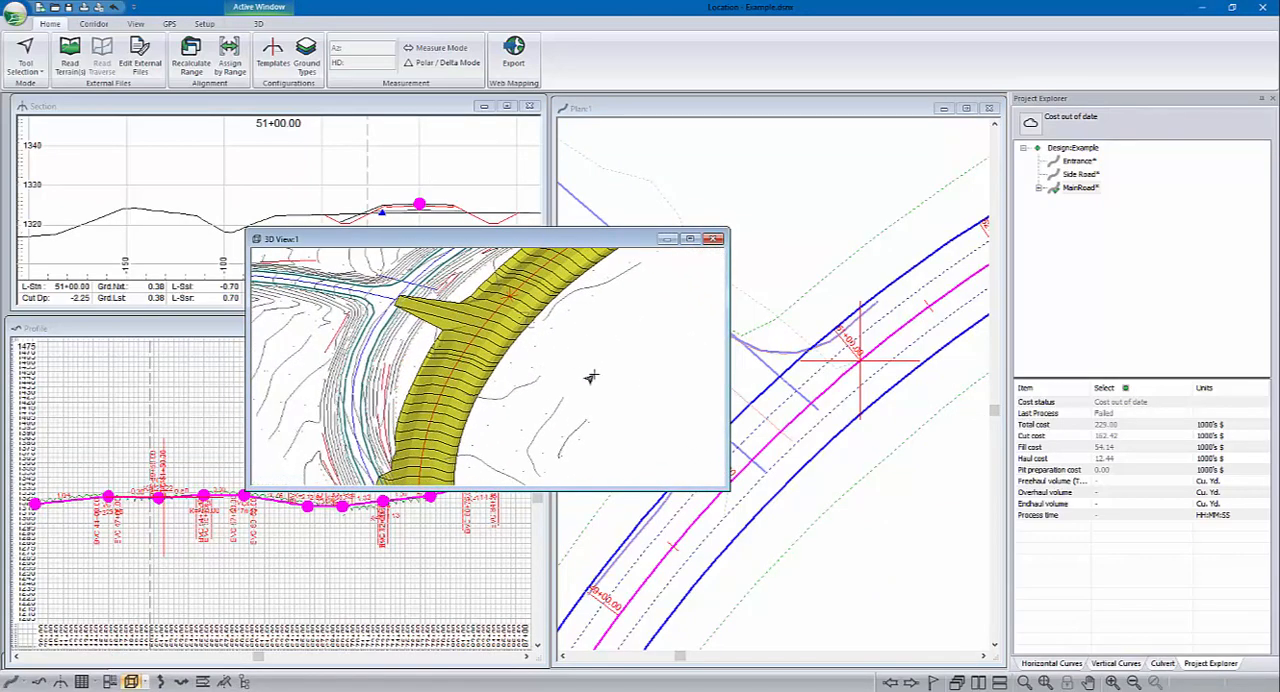